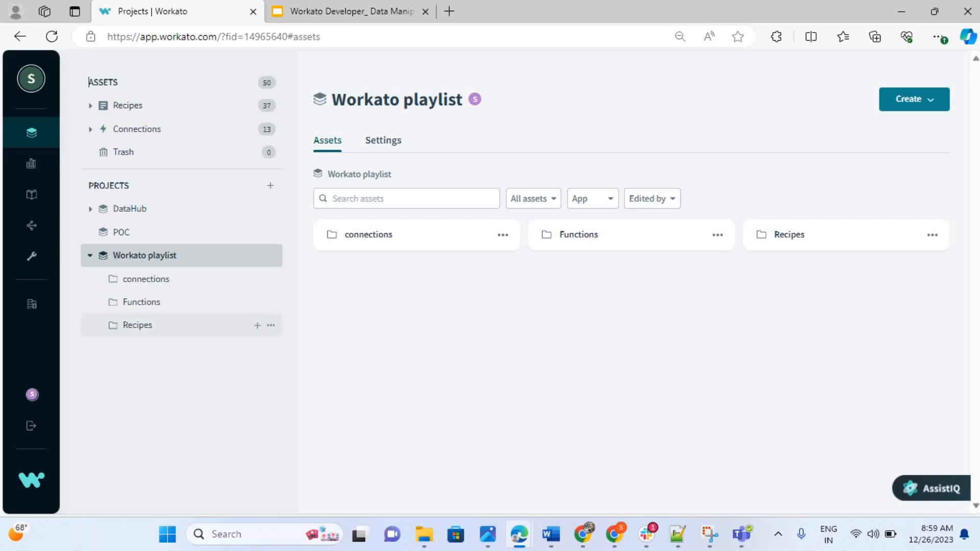
Open the "[Data] REC-009 | Data Manipulation using String formulas" recipe from the Workato playlist's Recipes folder for editing.
click(137, 325)
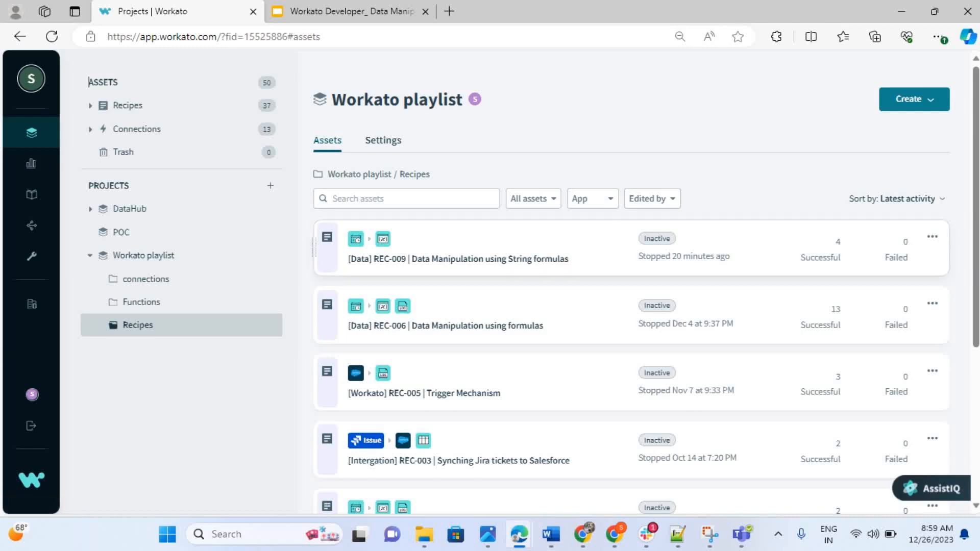
click(458, 259)
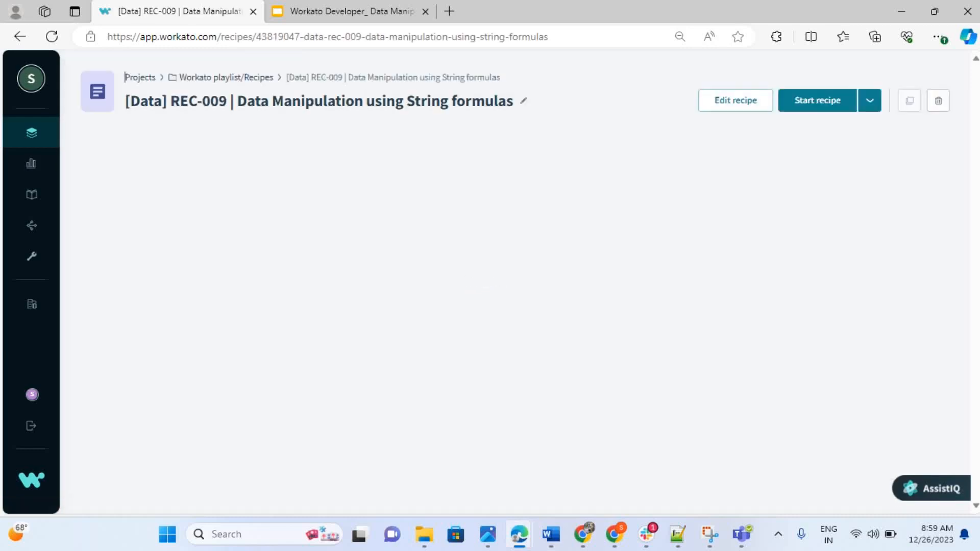
click(736, 100)
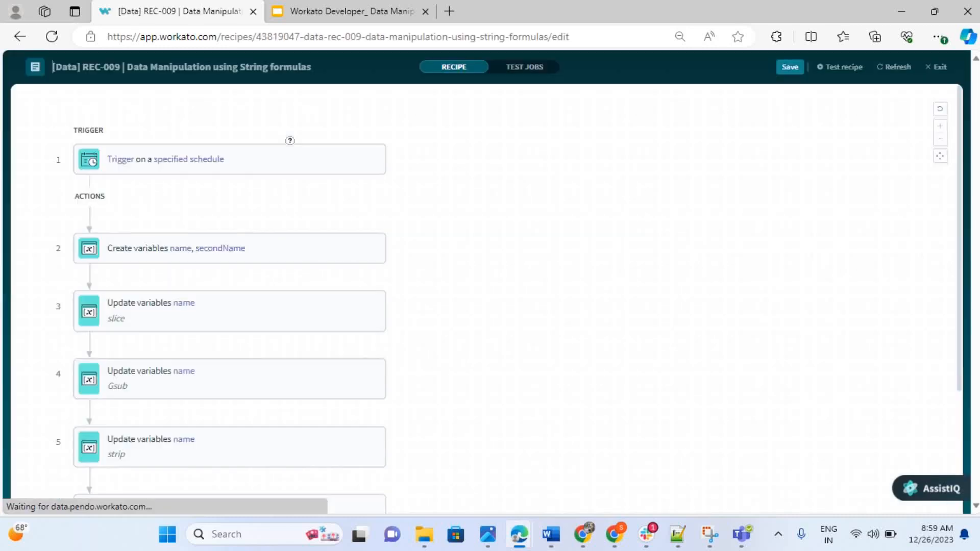
Review the variables defined in the Create variables action and the slice formula in step 3.
click(245, 248)
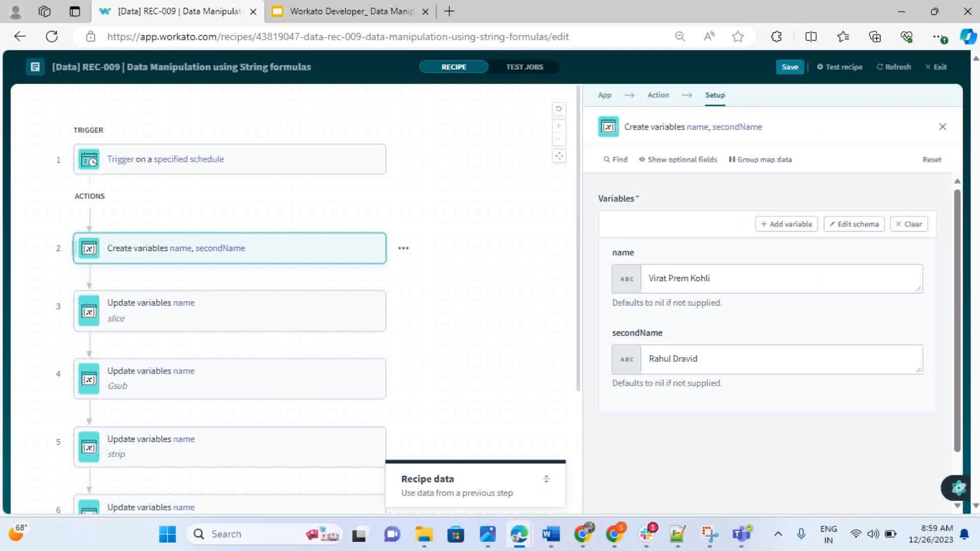
click(229, 311)
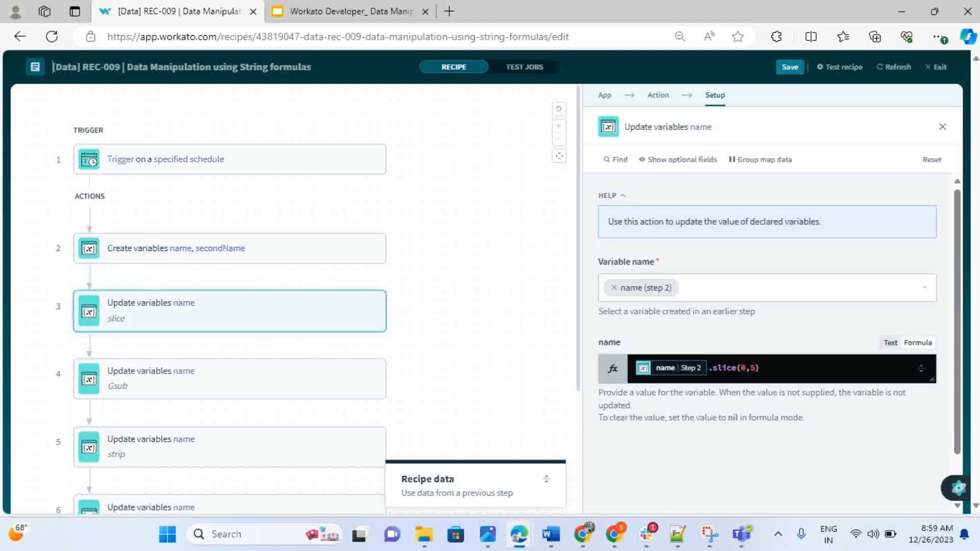
click(741, 367)
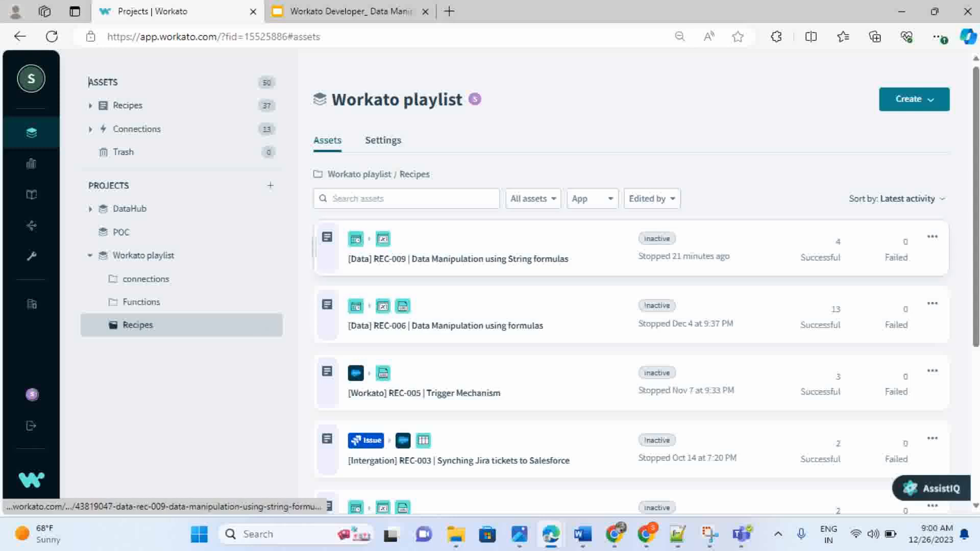
Reopen the REC-009 recipe for editing and view the values of the Create variables action.
click(457, 260)
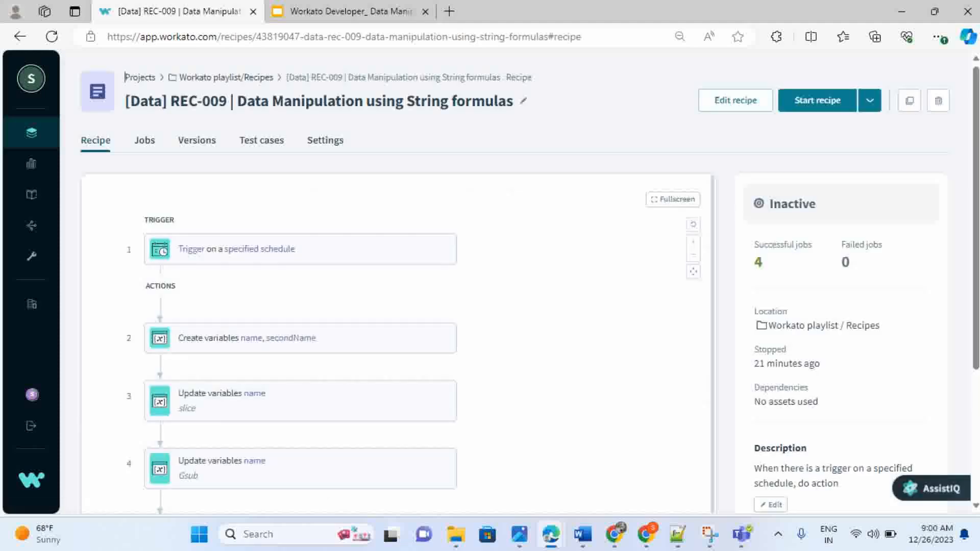
click(735, 100)
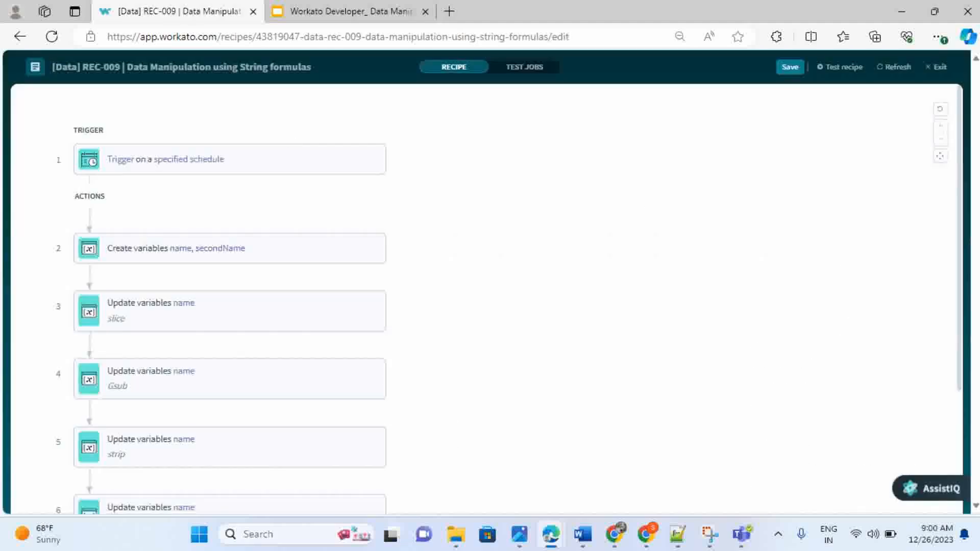
click(245, 250)
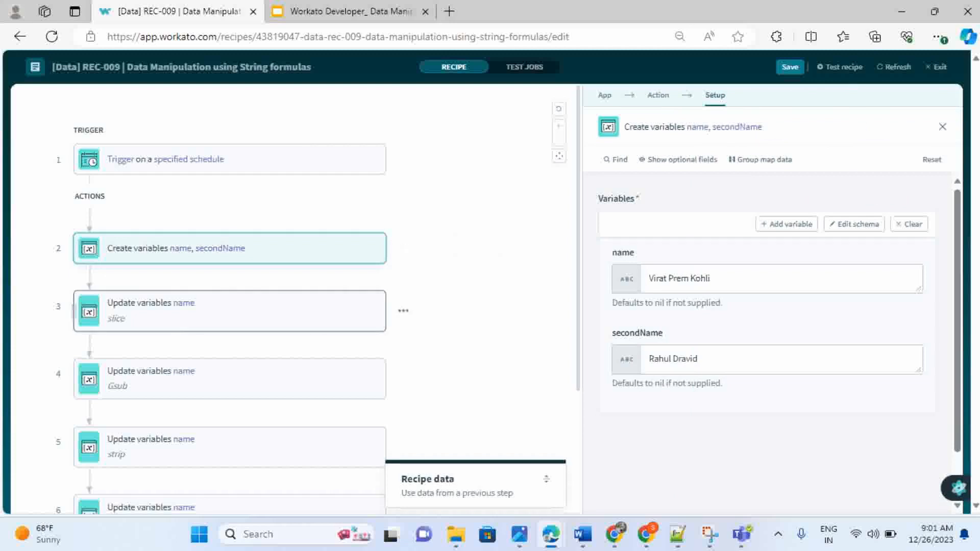
Examine the slice formula in step 3, including the help for its start index and length arguments.
click(230, 310)
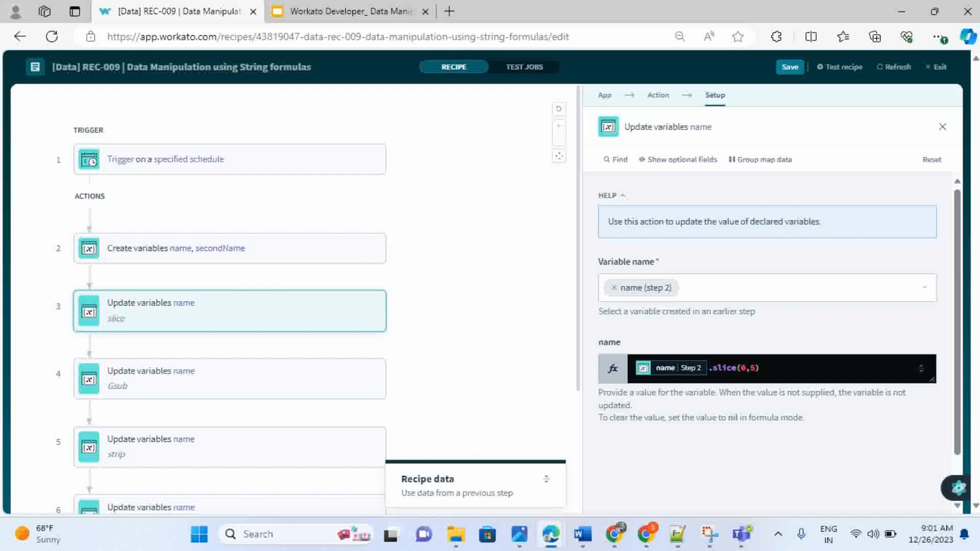
click(736, 368)
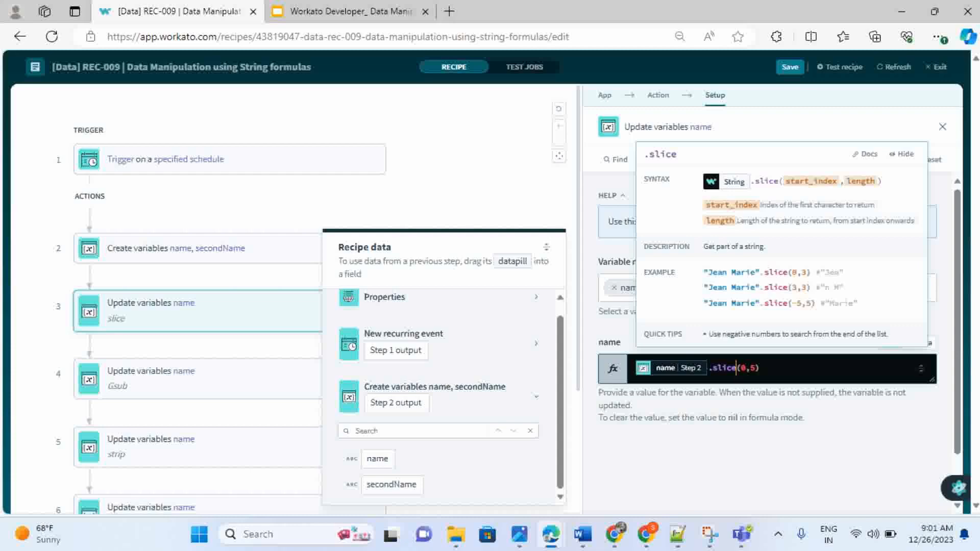
click(745, 367)
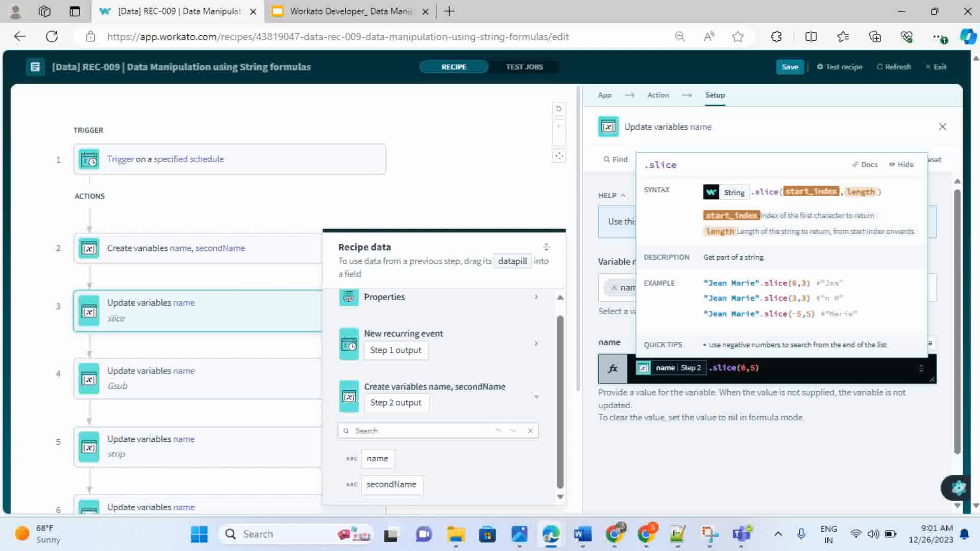
click(755, 368)
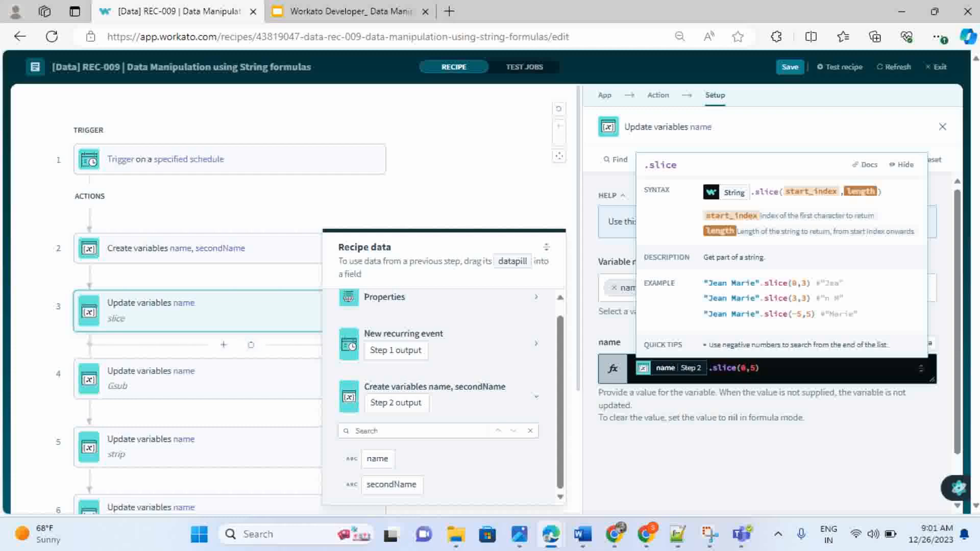
Examine the gsub formula in step 4 and its syntax help for find and replace.
click(220, 378)
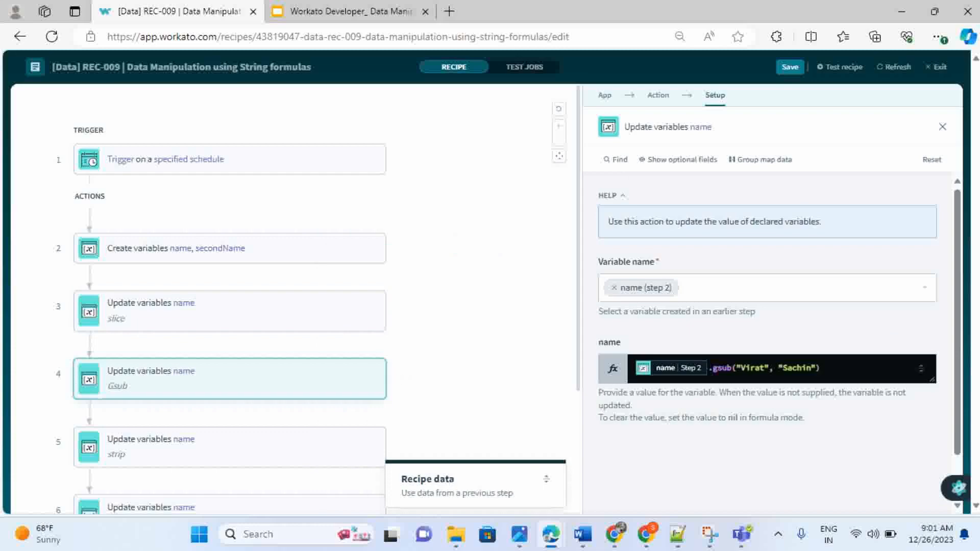
scroll(765, 369, down, 1)
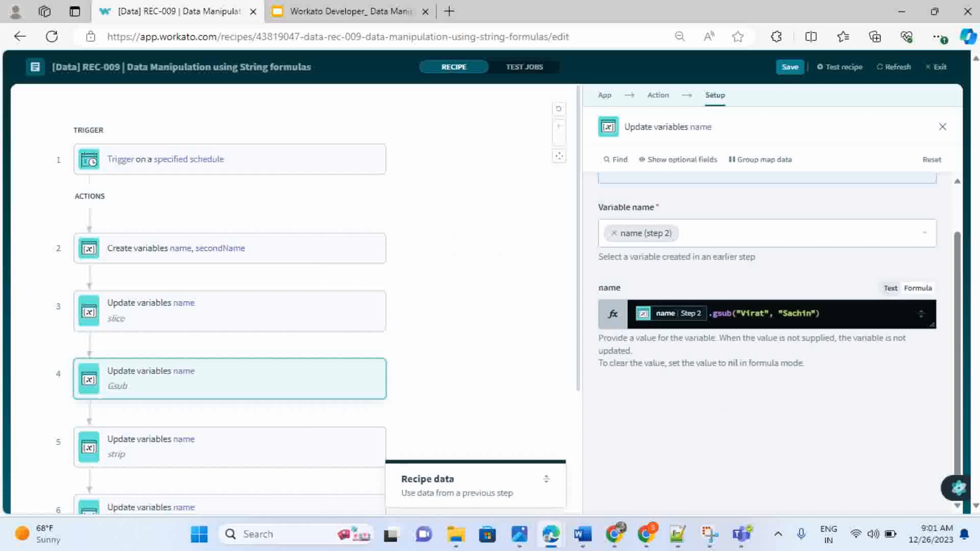
click(732, 314)
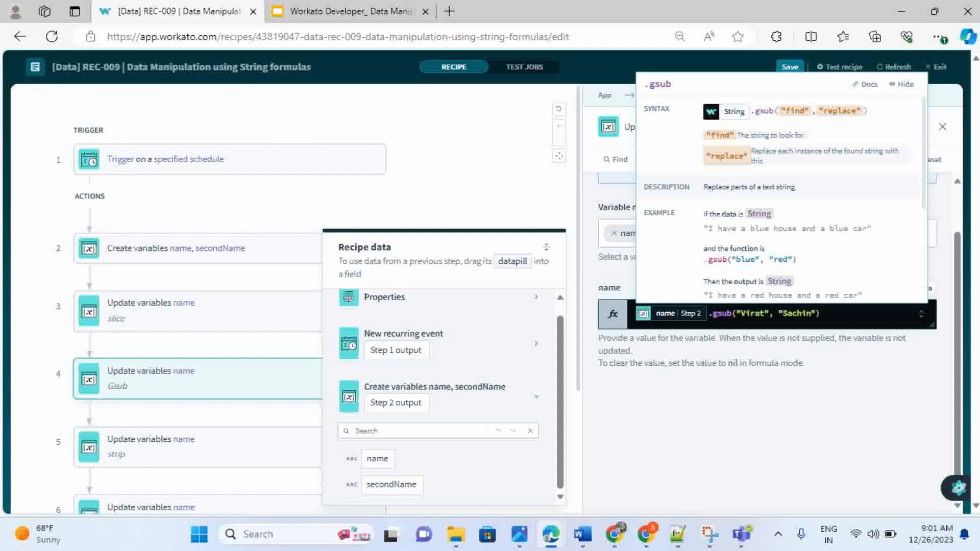
Examine the strip formula applied to secondName in step 5 and its syntax help.
scroll(199, 306, down, 2)
click(74, 361)
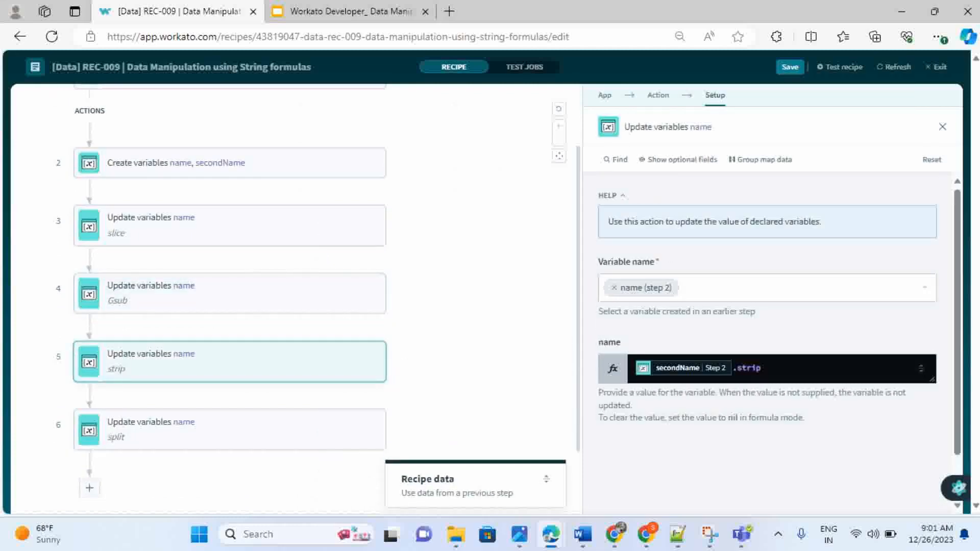
click(762, 368)
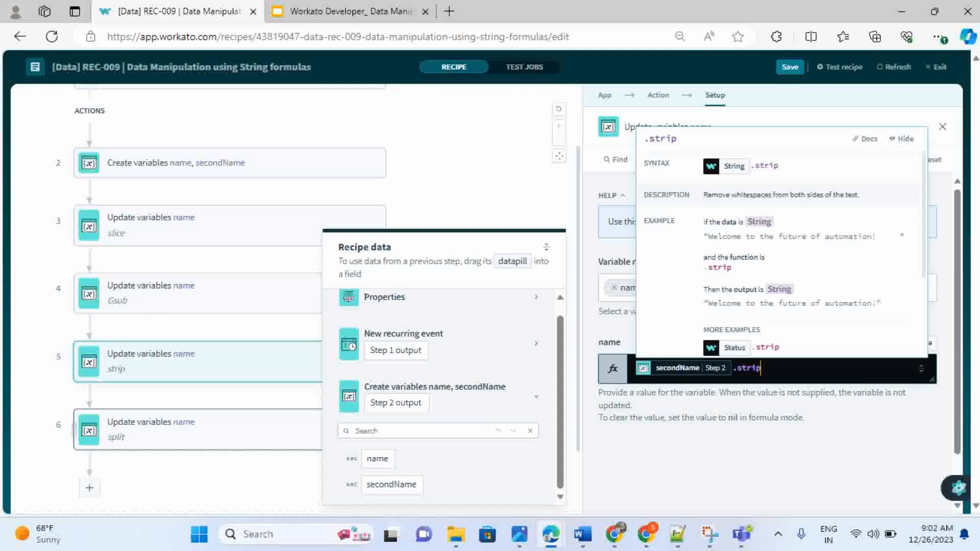
Examine the split formula applied to secondName in step 6 and its syntax help.
click(205, 429)
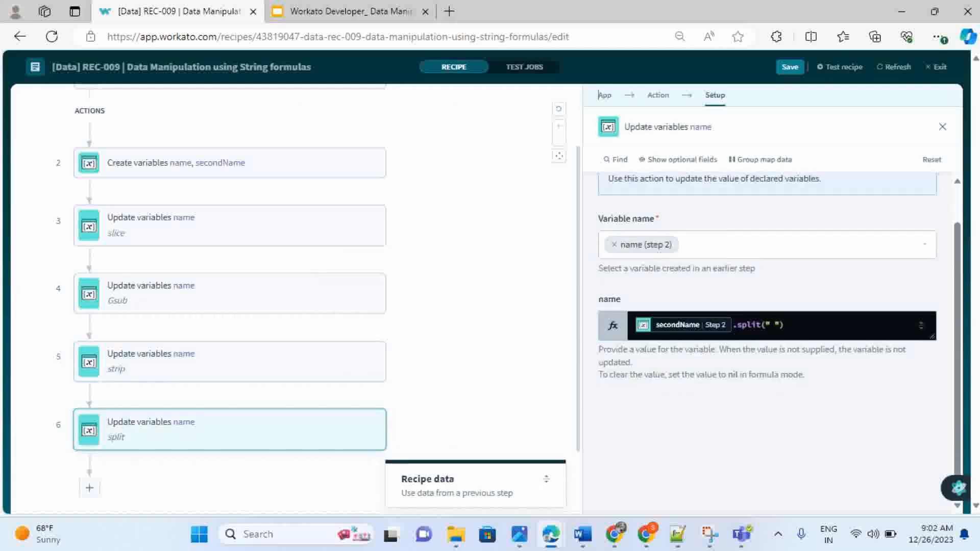
scroll(756, 315, down, 1)
click(756, 315)
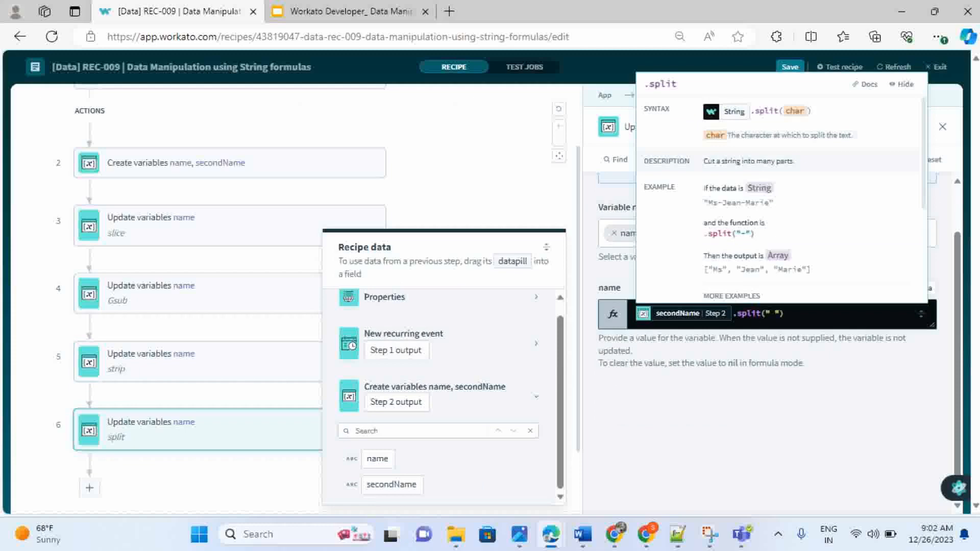
Check the secondName value in the Create variables action and compare it with the split formula in step 6.
click(402, 162)
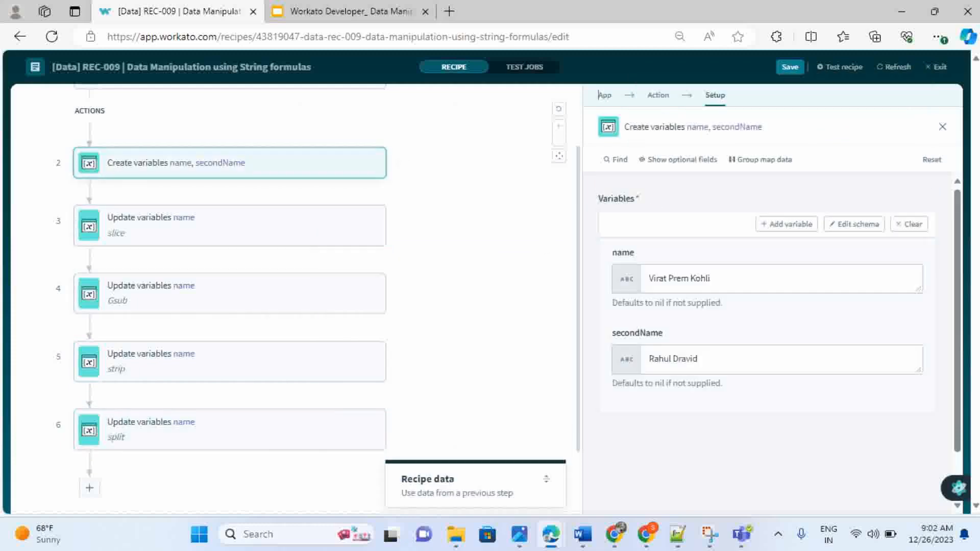
mouse_move(767, 360)
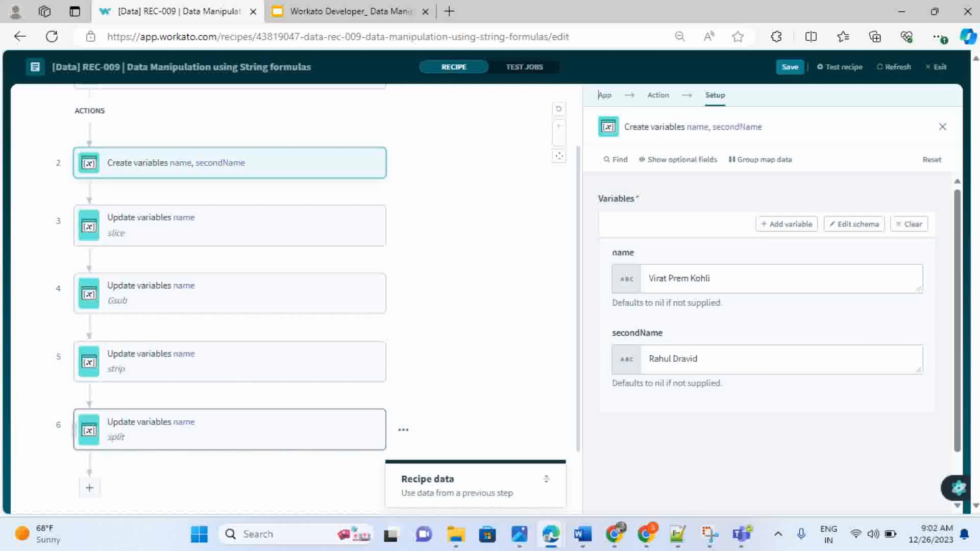
click(229, 429)
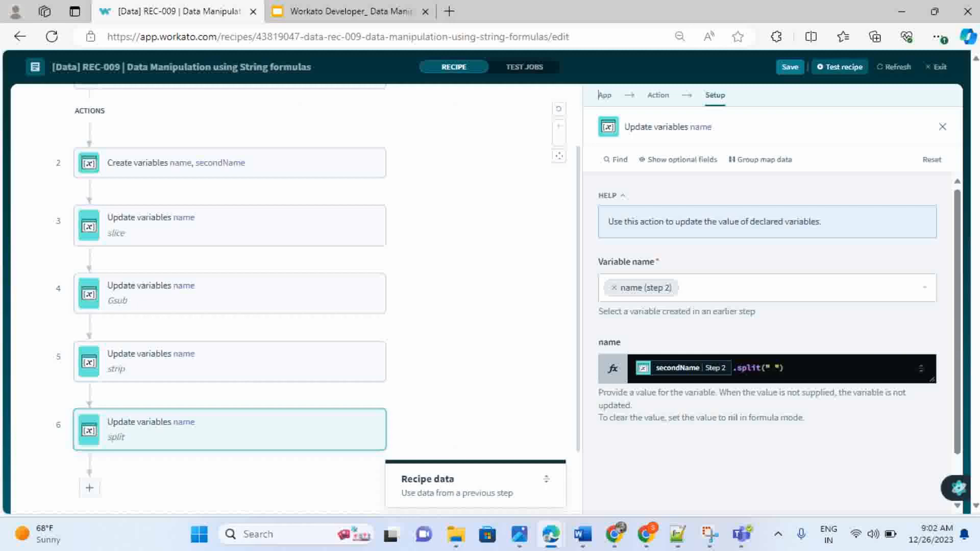
Test the recipe and inspect the output and expanded input data of the Create variables action.
click(839, 67)
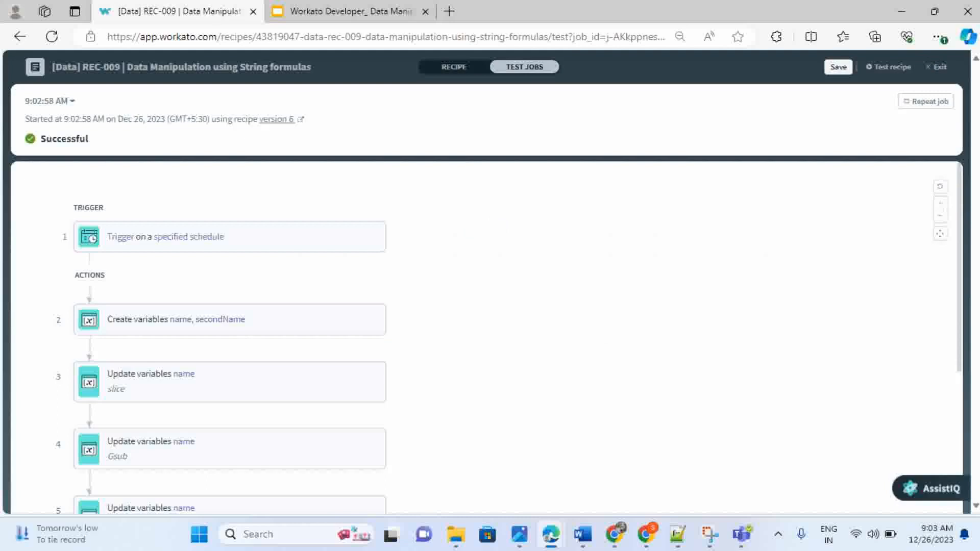
scroll(230, 306, down, 3)
click(230, 199)
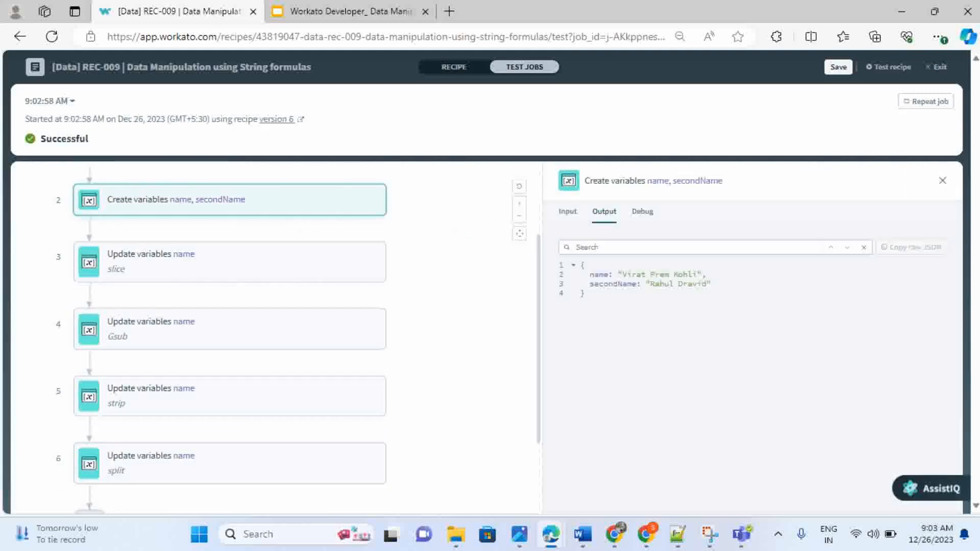
click(567, 212)
click(914, 247)
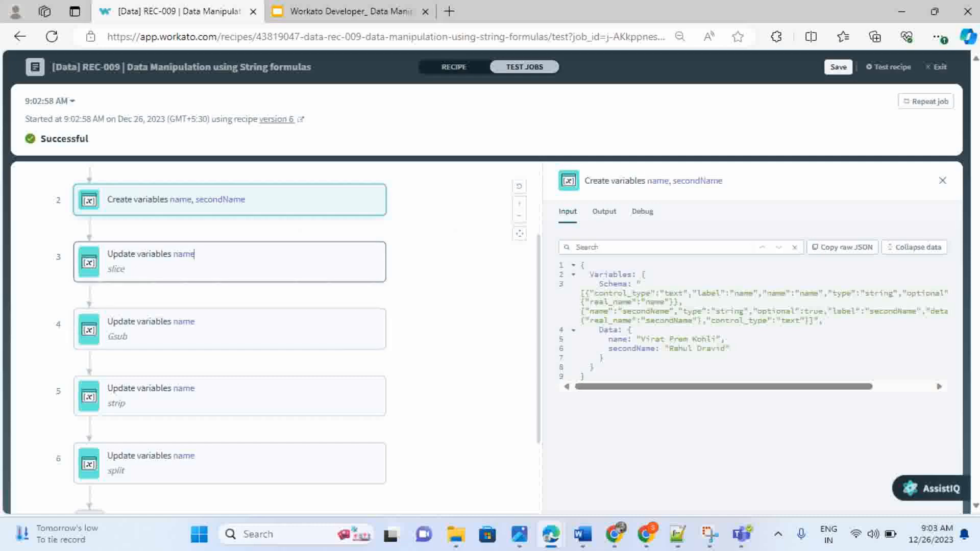
Inspect the test job's output for the slice action in step 3 and the Gsub action in step 4.
click(194, 255)
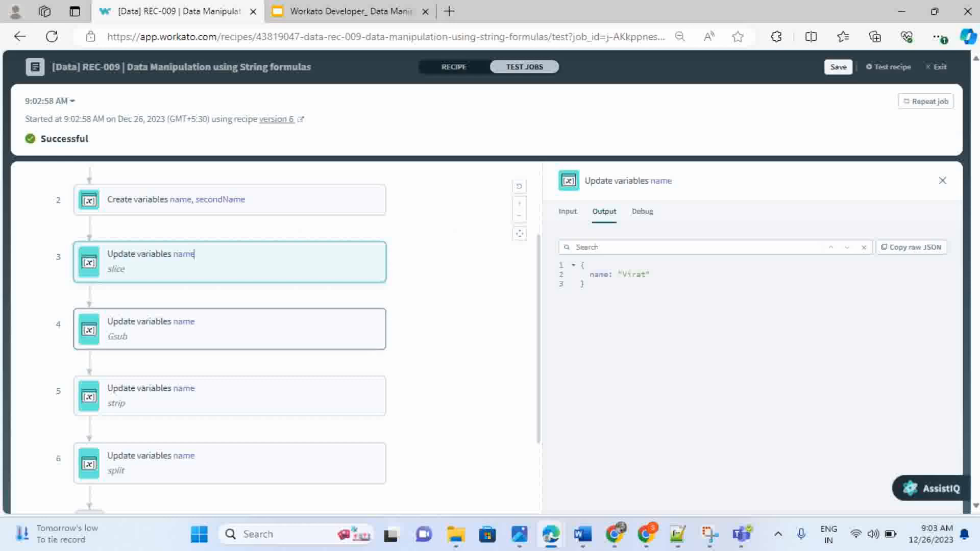
click(193, 322)
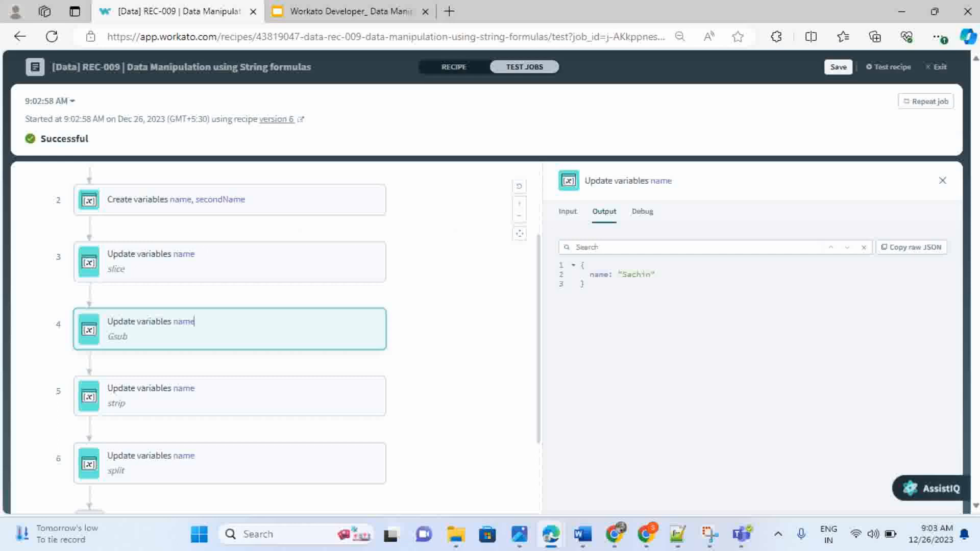
double_click(639, 274)
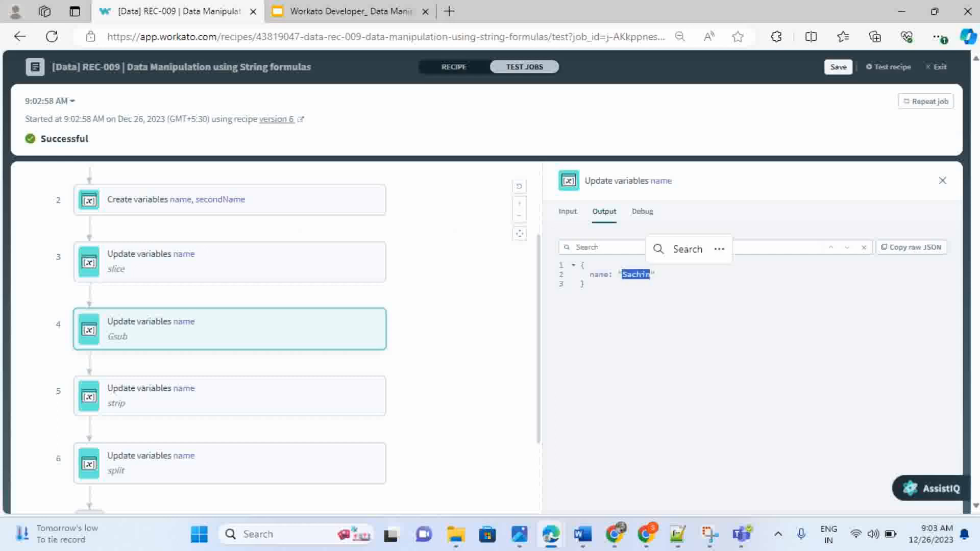
Inspect the test job's output for the strip action and the expanded output of the split action.
click(124, 403)
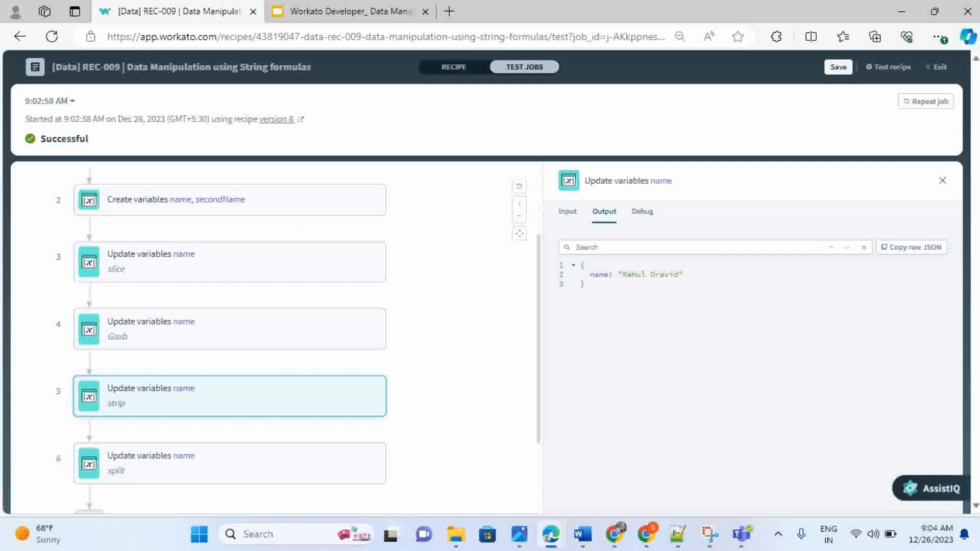
scroll(126, 404, down, 1)
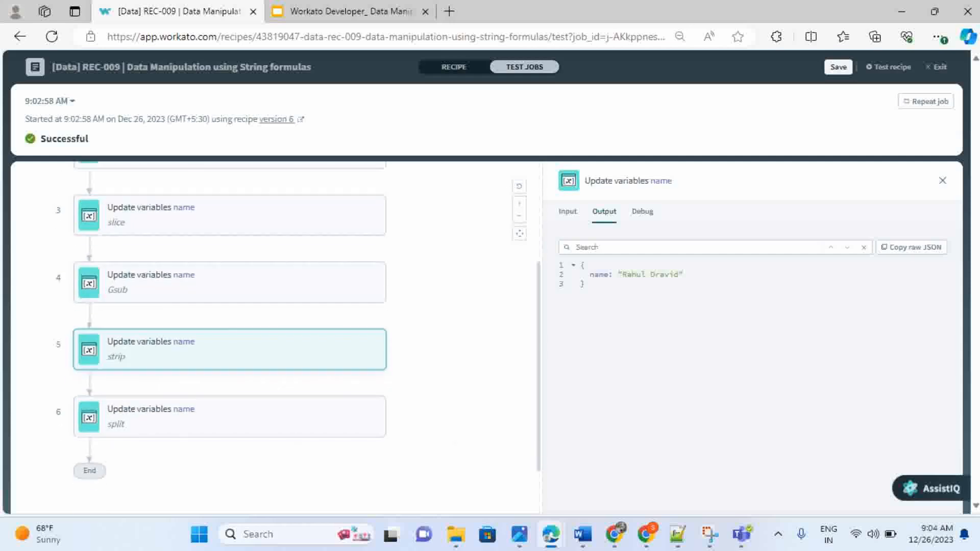
click(123, 423)
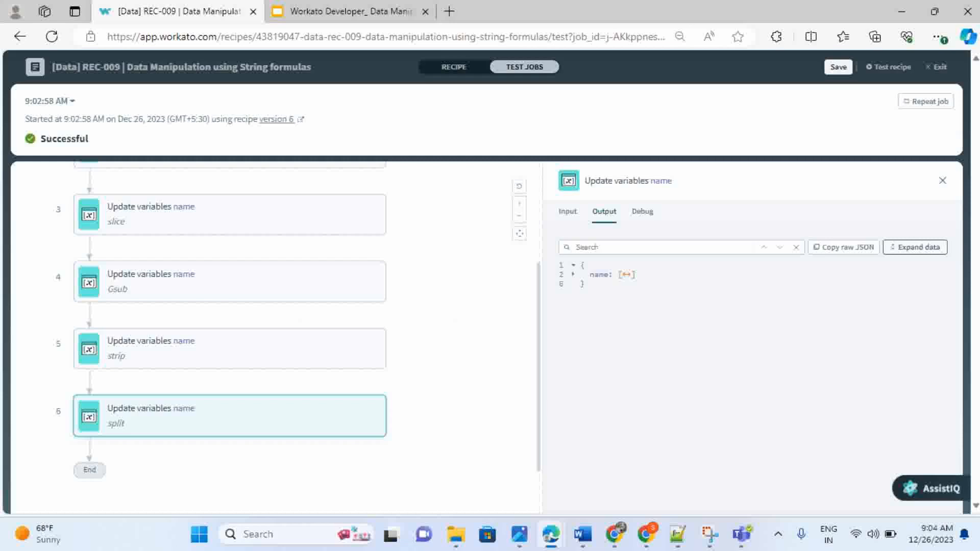
click(915, 247)
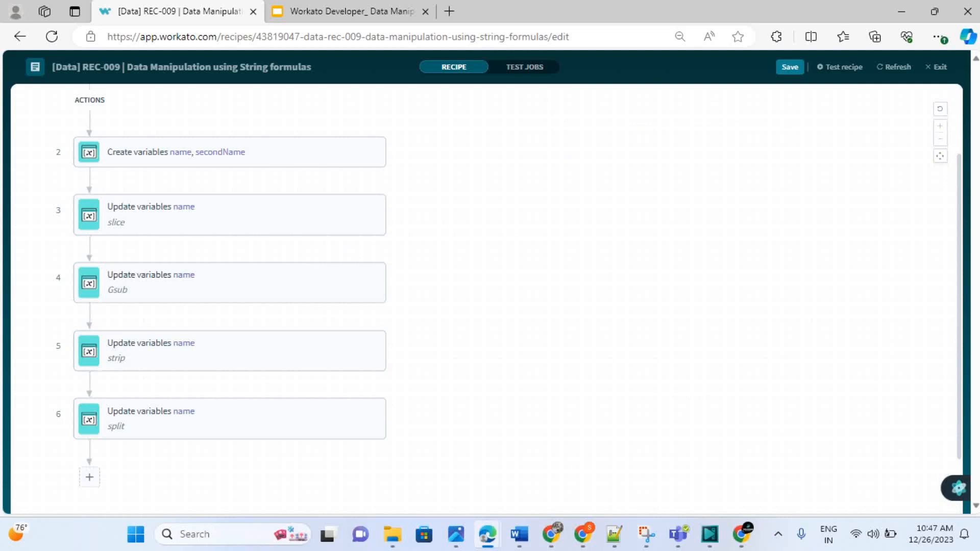
In the recipe editor, review the strip formula in step 5 and the variable values in the Create variables action.
click(229, 351)
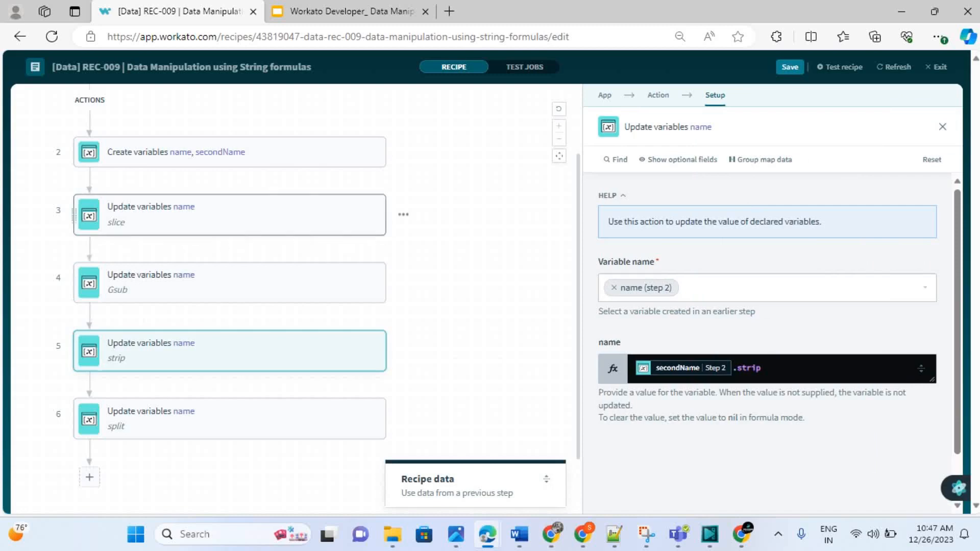
scroll(230, 219, up, 1)
click(229, 207)
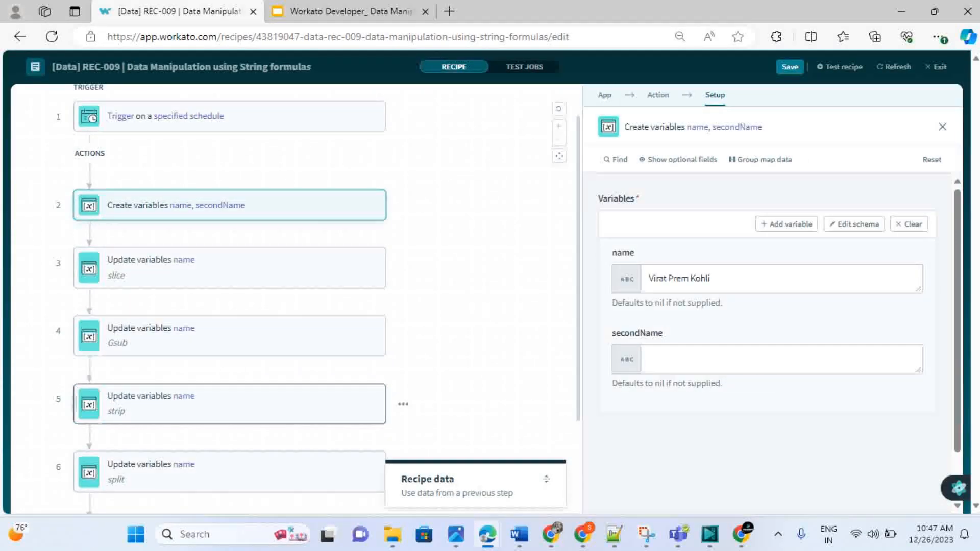
In the step 5 strip action, rewrite the formula to return "empty Values" when secondName is blank, otherwise secondName stripped.
click(230, 404)
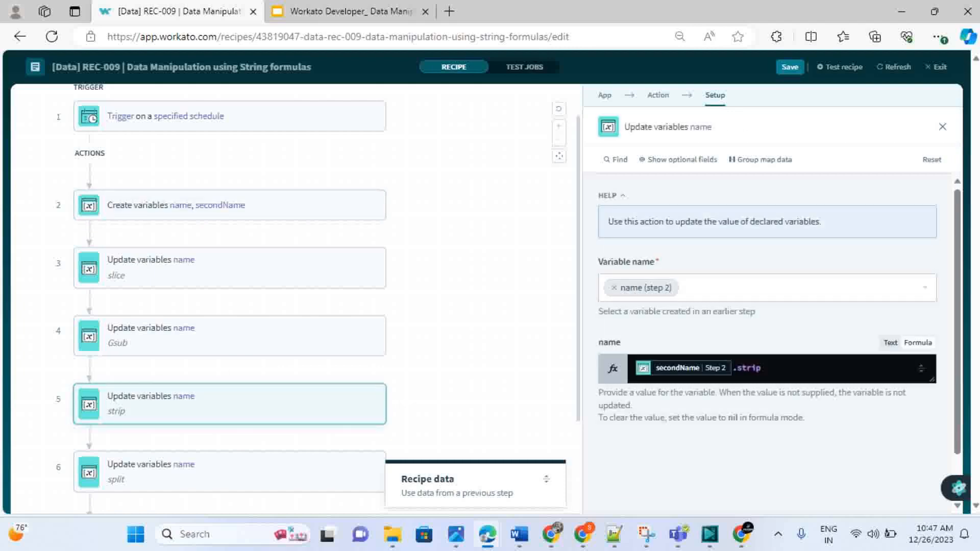
click(733, 368)
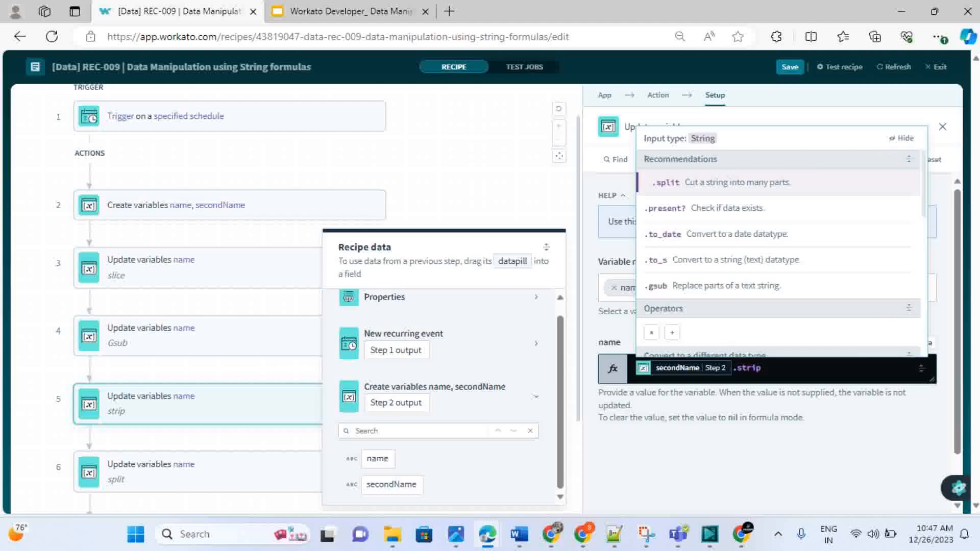
text(.)
text(bla)
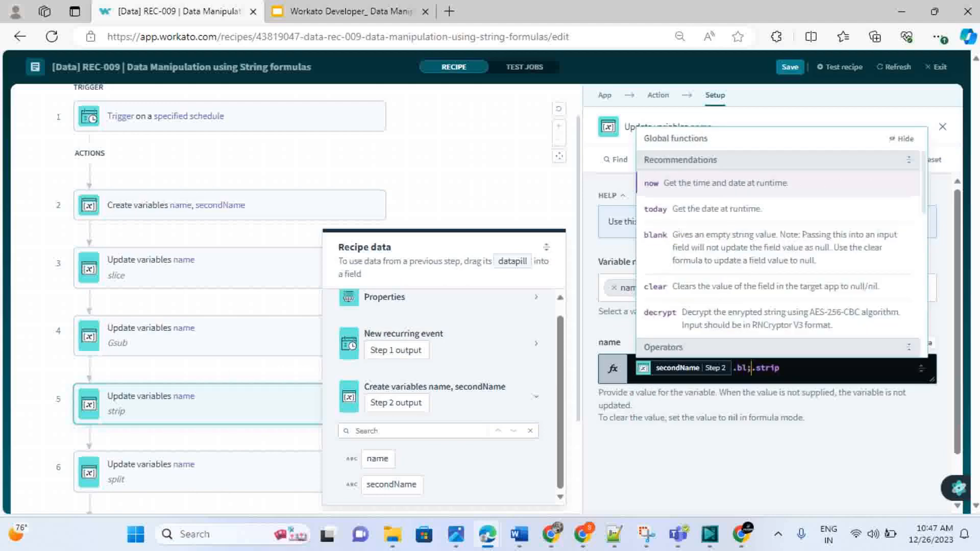
key(Return)
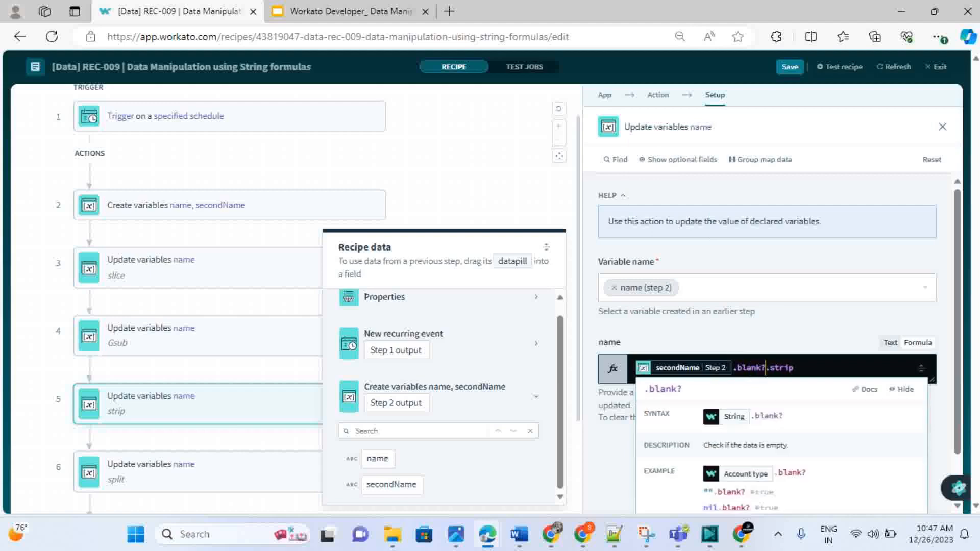
text(? )
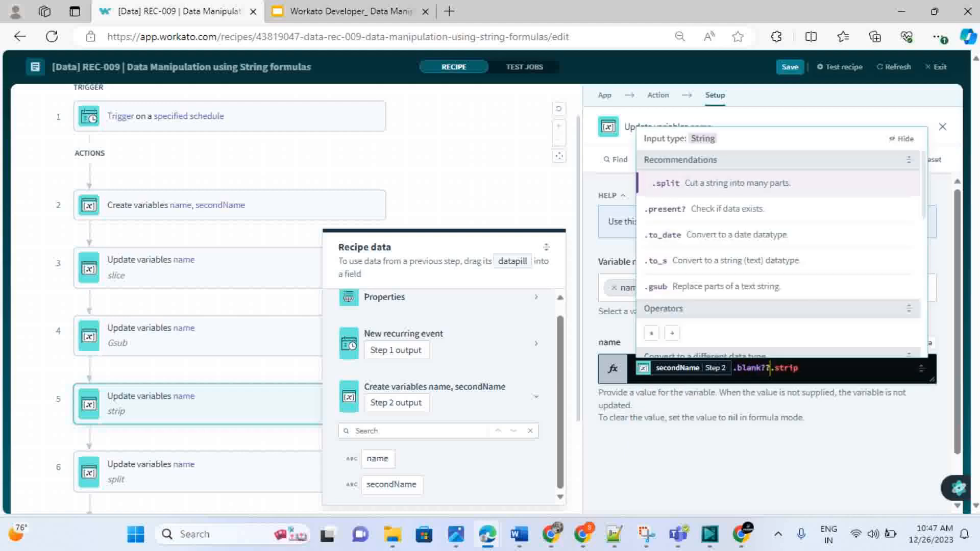
text("empty Values)
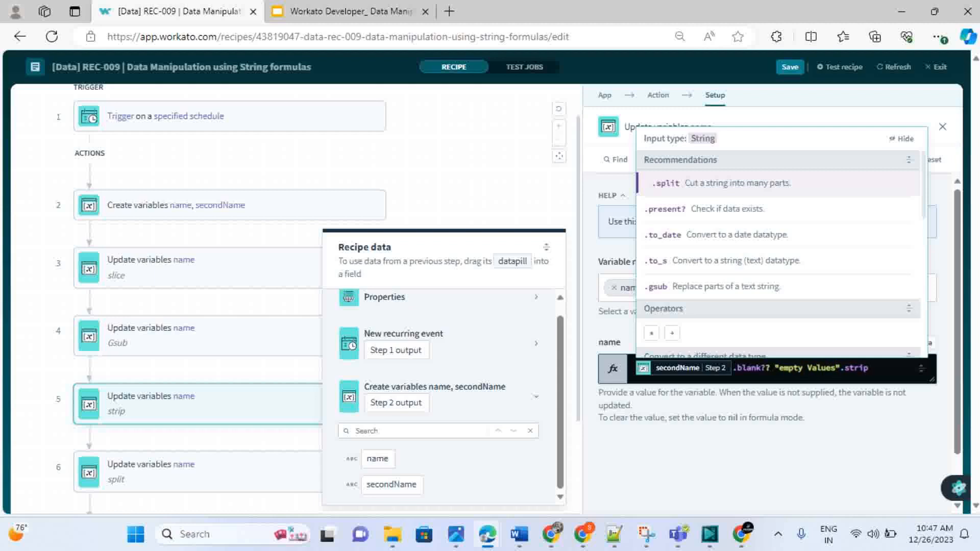
key(Right)
text(:)
click(392, 485)
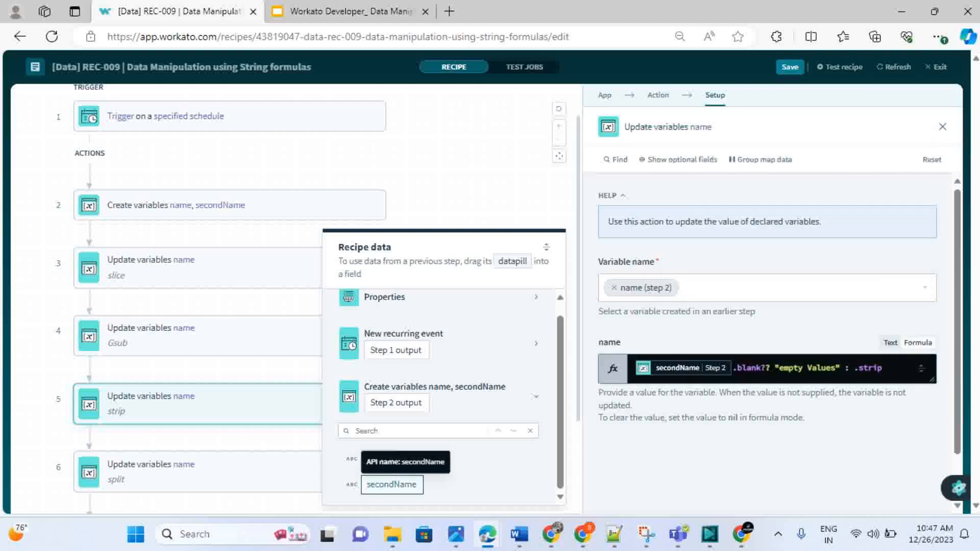
click(746, 433)
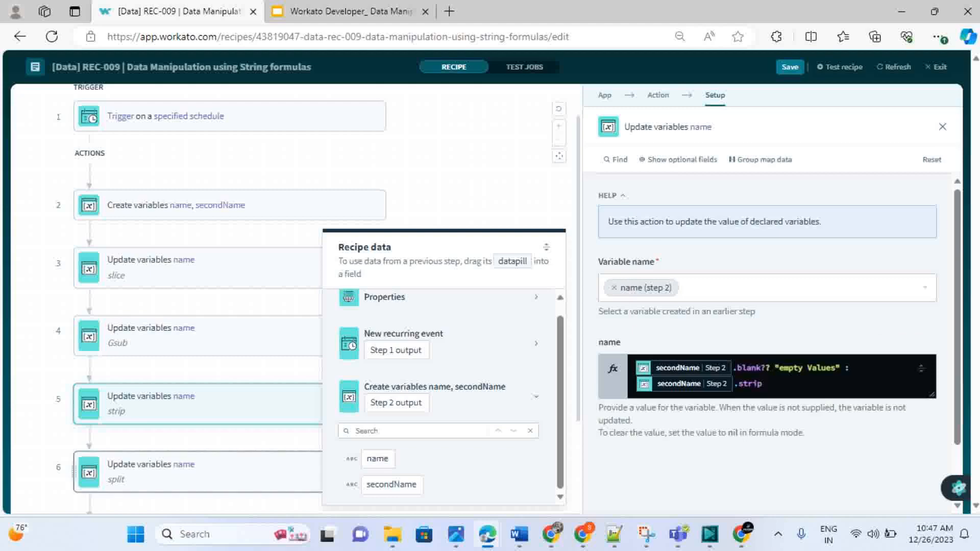
In the step 6 split action, look through the formula functions suggested after secondName and those matching "is".
click(214, 472)
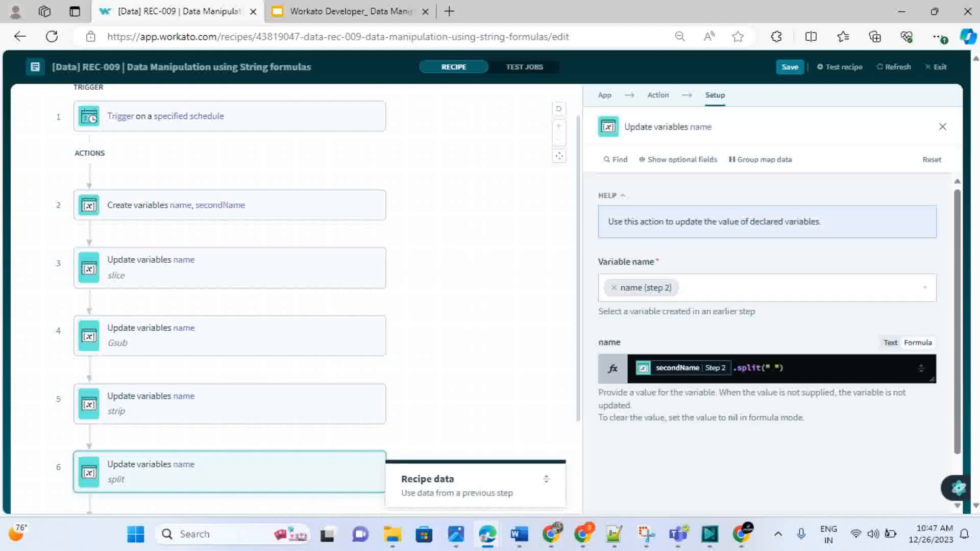
click(733, 367)
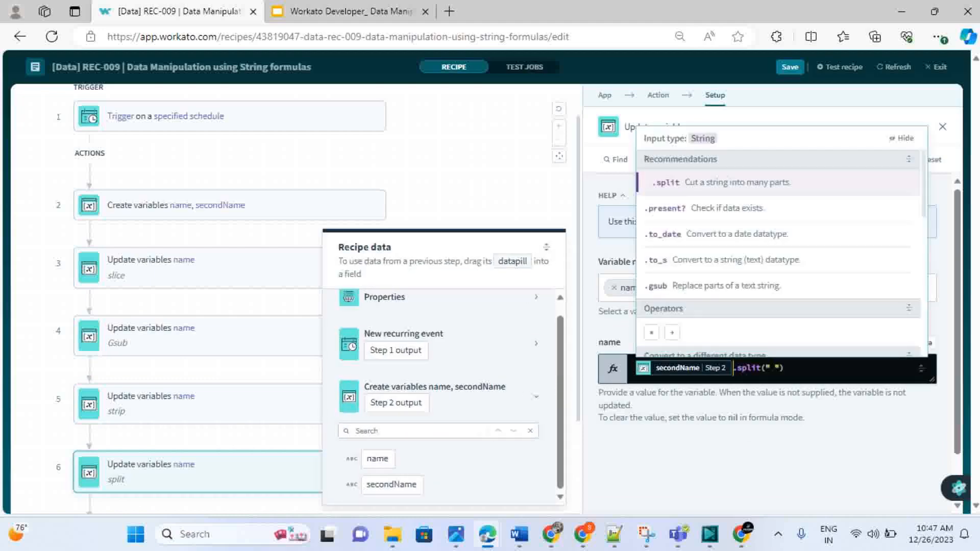
text(.)
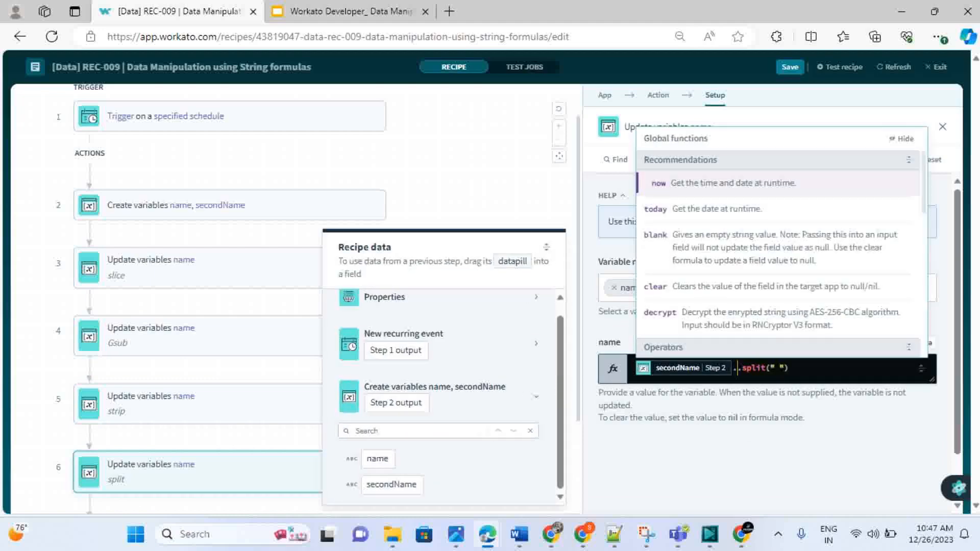
key(Down)
key(Down)
key(Down)
key(Down)
key(Down)
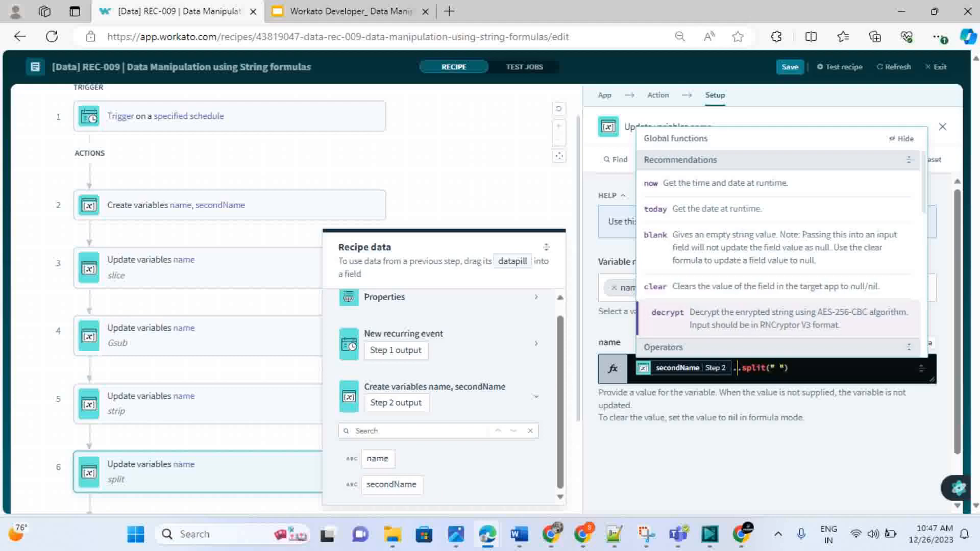
key(Down)
key(Down)
key(Down)
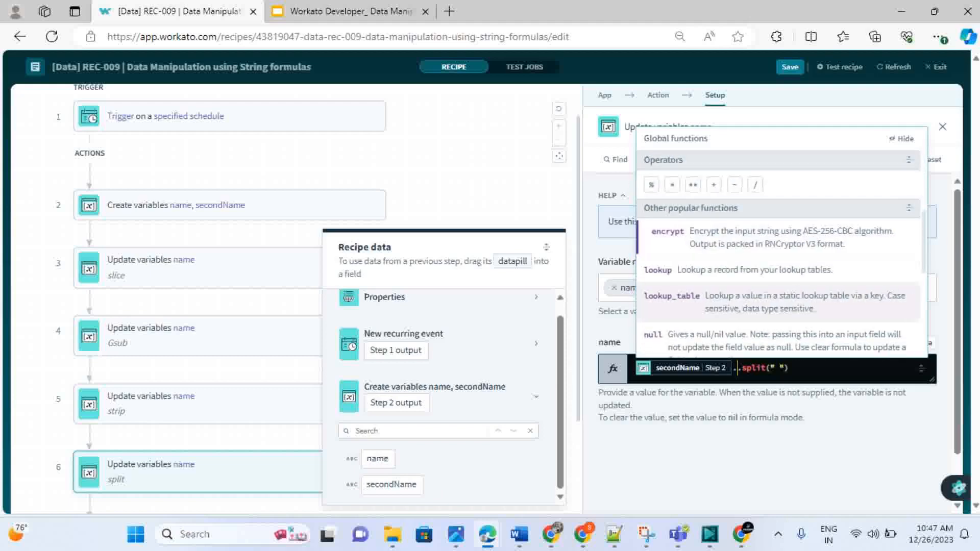
key(Down)
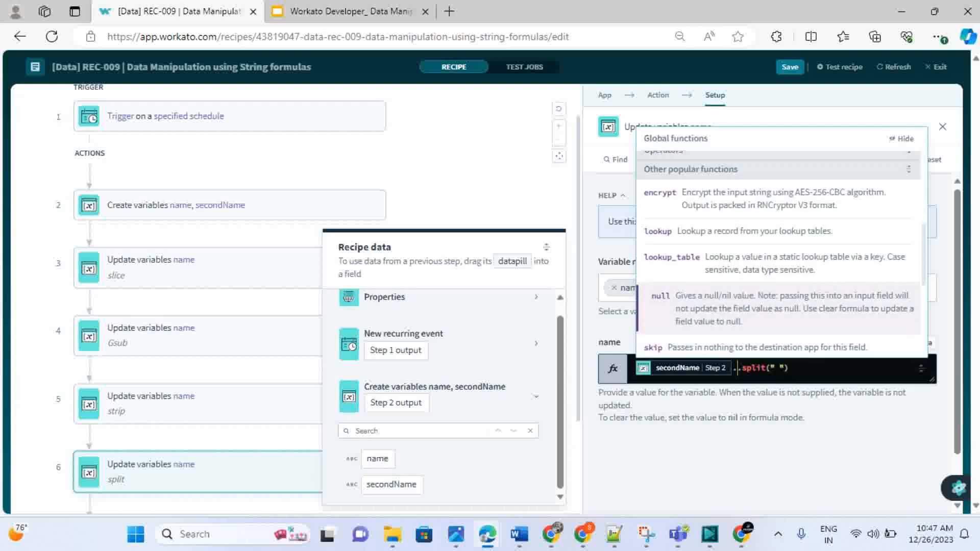
key(Down)
key(Up)
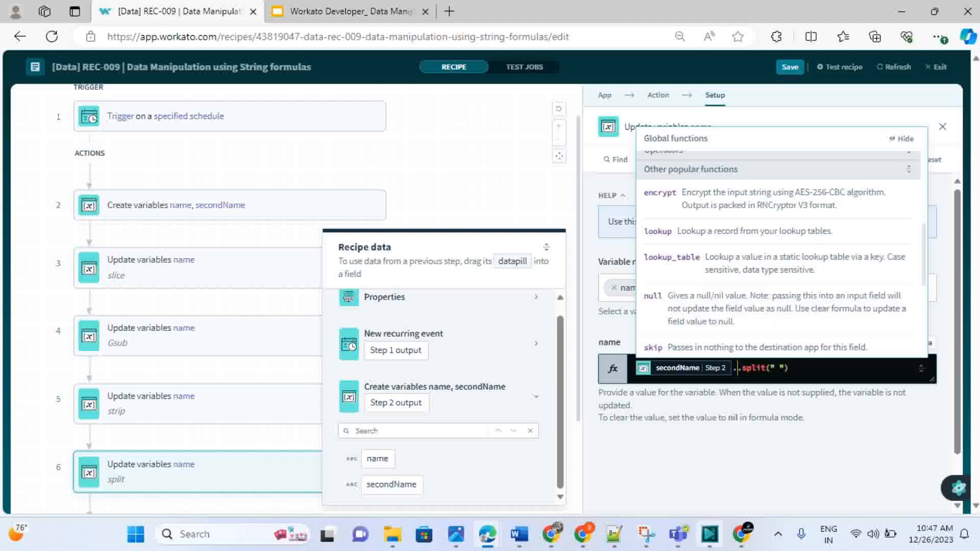
text(is)
key(Down)
key(Down)
key(Down)
key(Down)
key(Down)
key(Down)
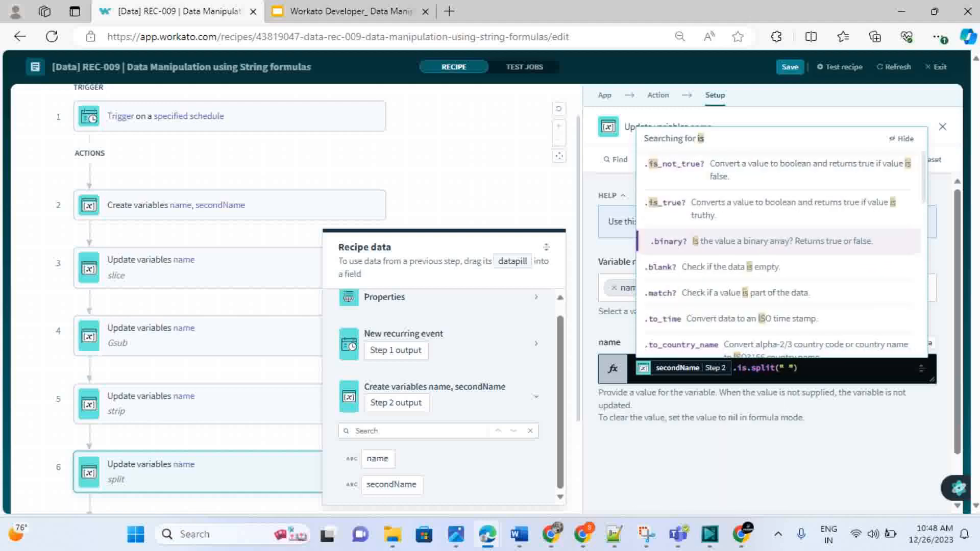
key(Down)
key(Down)
key(Down)
key(Down)
key(Down)
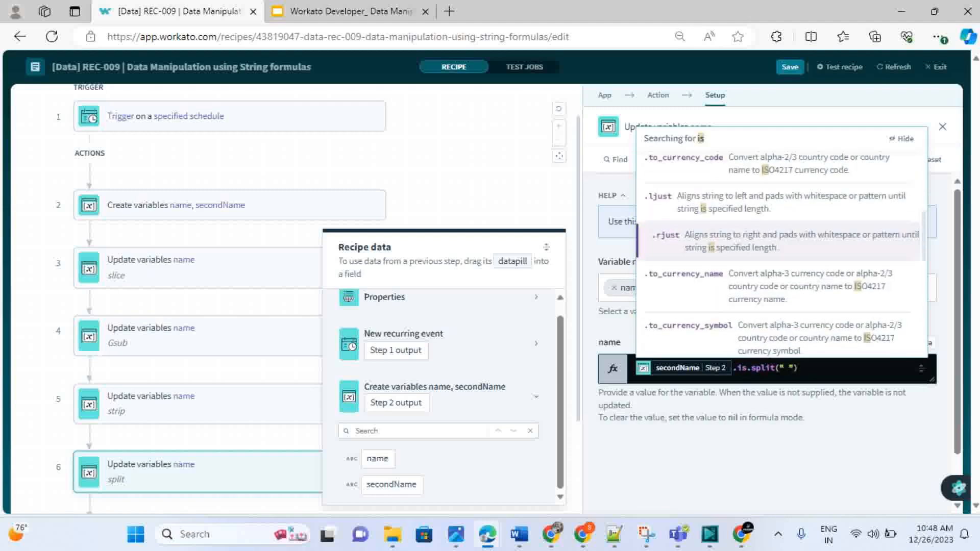
text(pr)
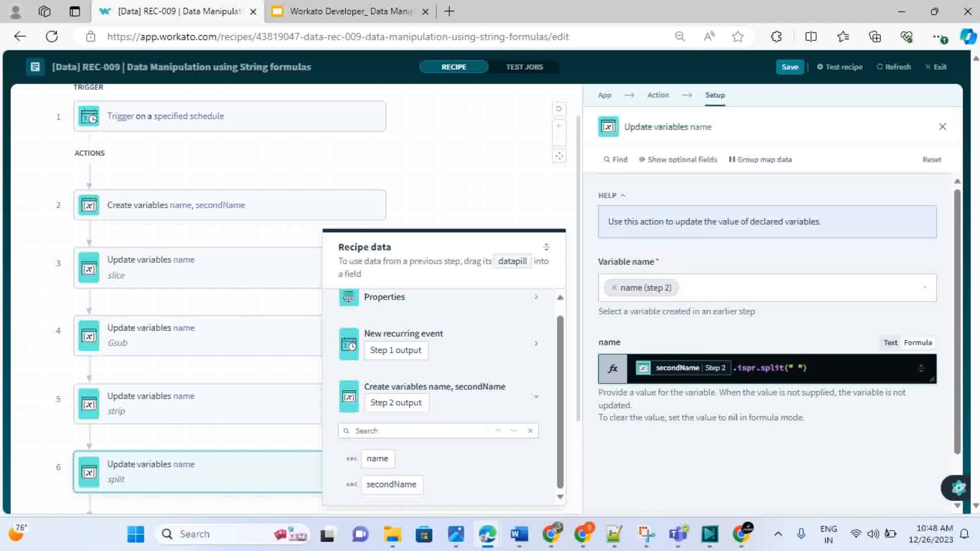
key(BackSpace)
key(BackSpace)
key(BackSpace)
key(BackSpace)
Rewrite the step 6 formula to split secondName by a space when it is present, otherwise return "value is null or empty".
text(pre)
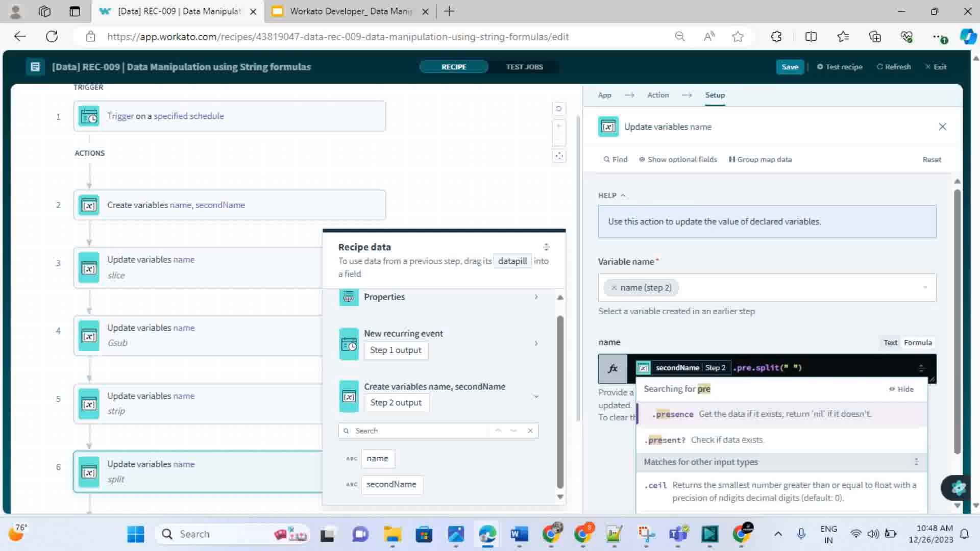
key(Down)
key(Return)
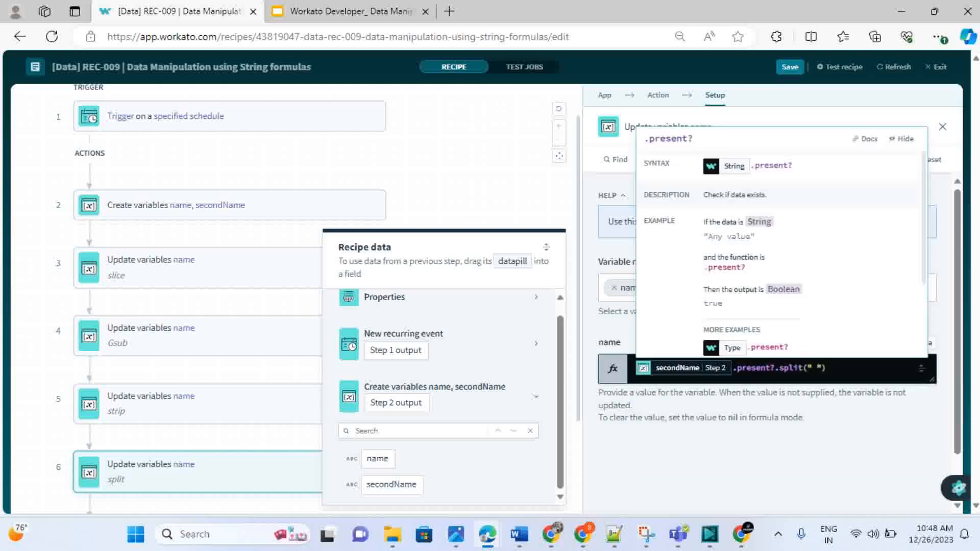
text(?)
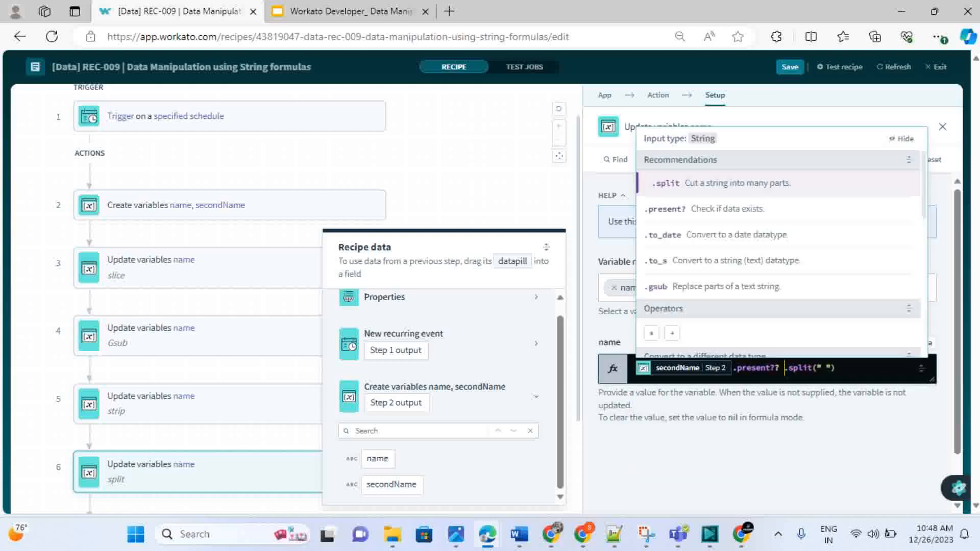
click(392, 485)
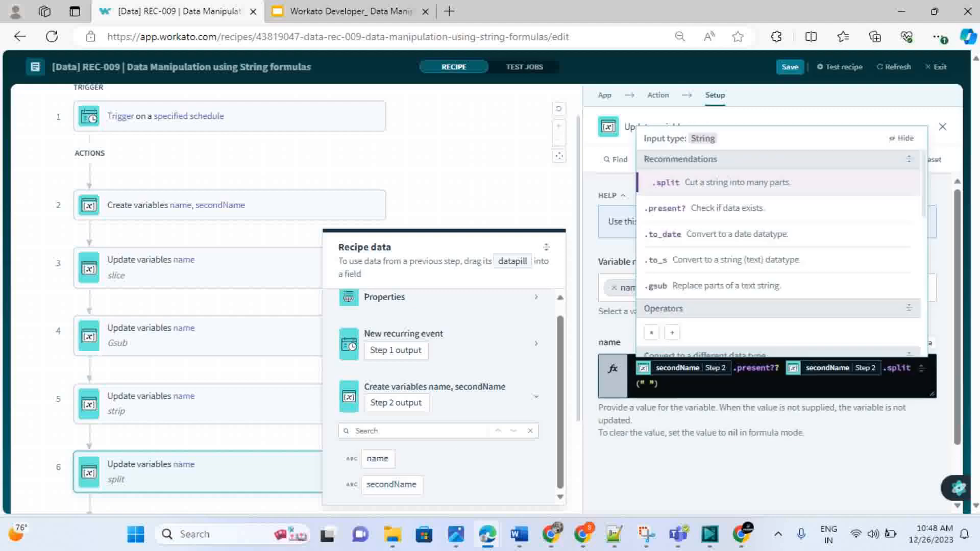
click(660, 384)
text(: ")
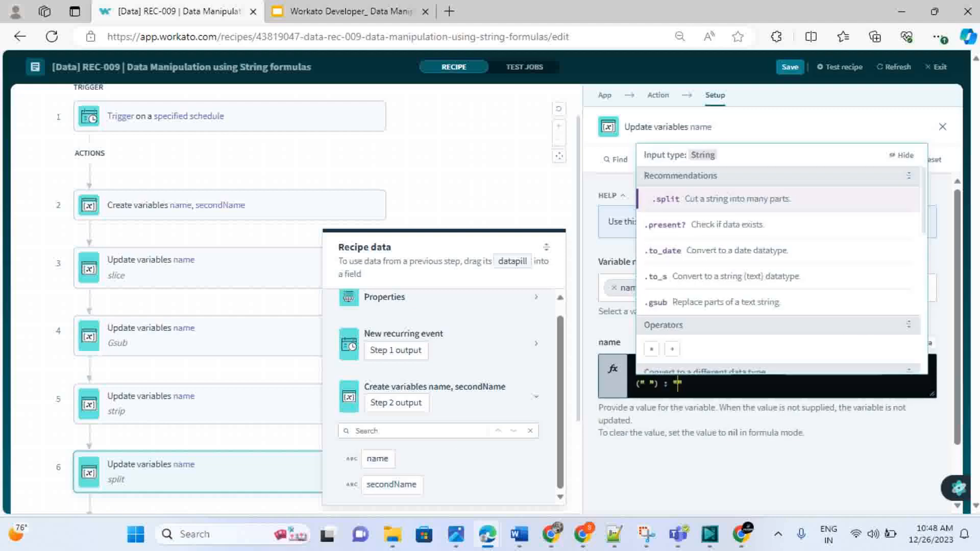
key(BackSpace)
text(value is null or empty)
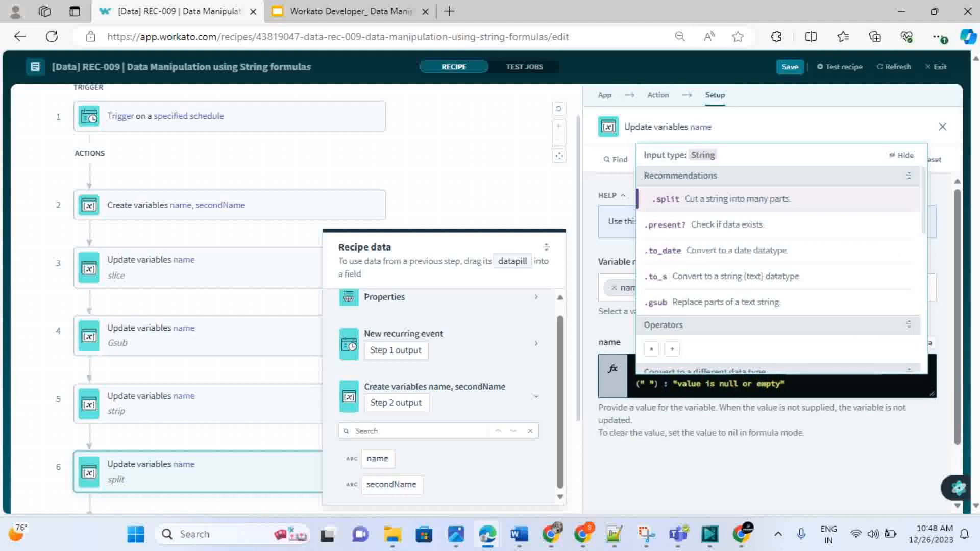
click(684, 432)
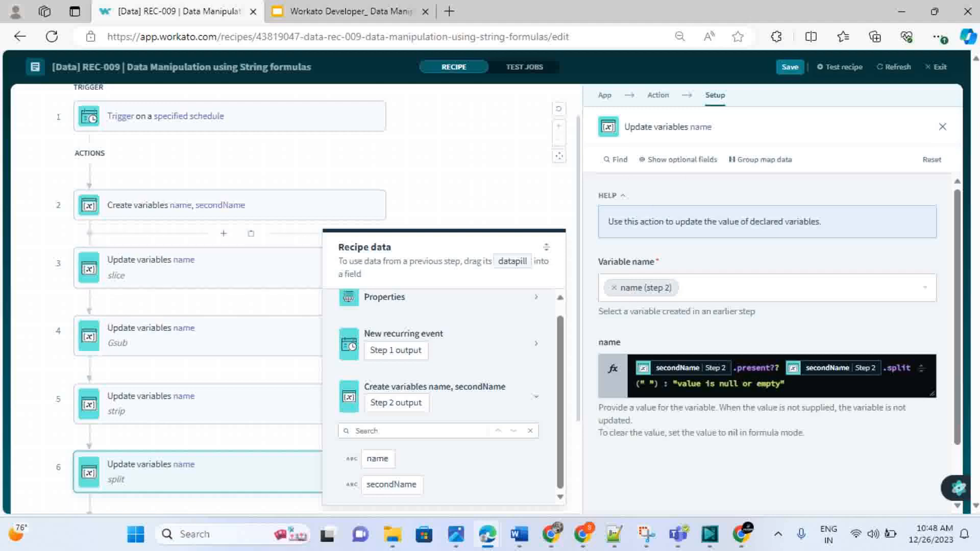
Review the variable values in the Create variables action, leaving secondName empty.
scroll(225, 237, up, 1)
click(224, 244)
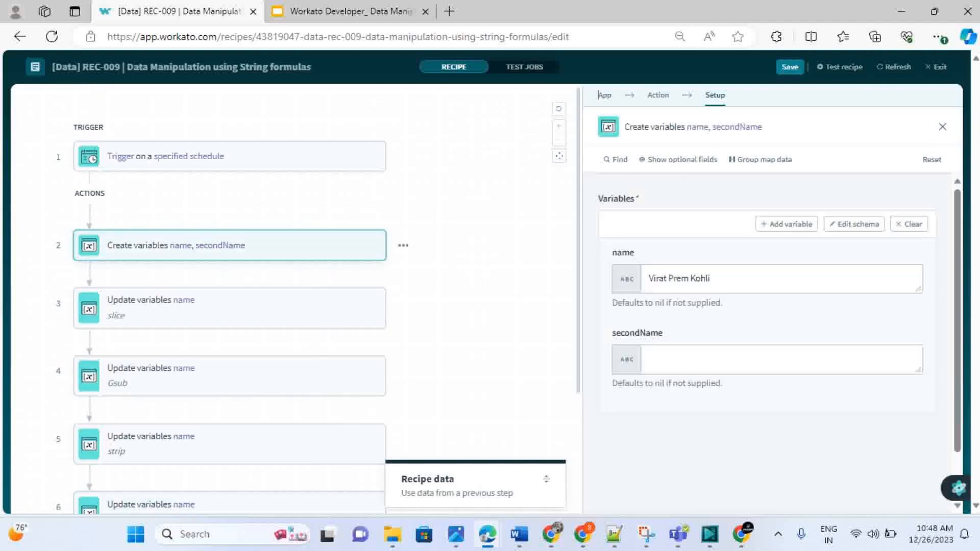
click(766, 359)
text(n)
key(BackSpace)
click(230, 275)
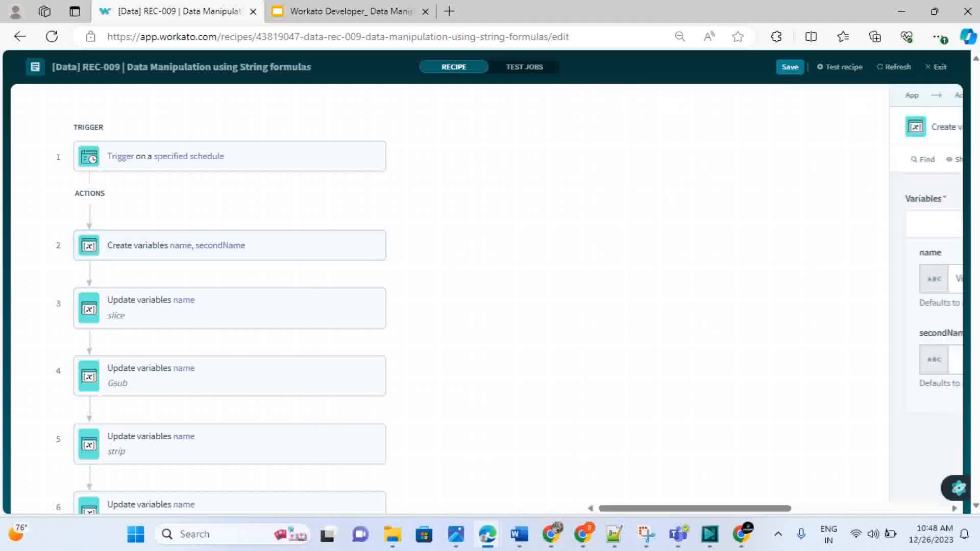
Test the recipe with the empty secondName and inspect the output of the step 5 strip action.
scroll(230, 306, down, 2)
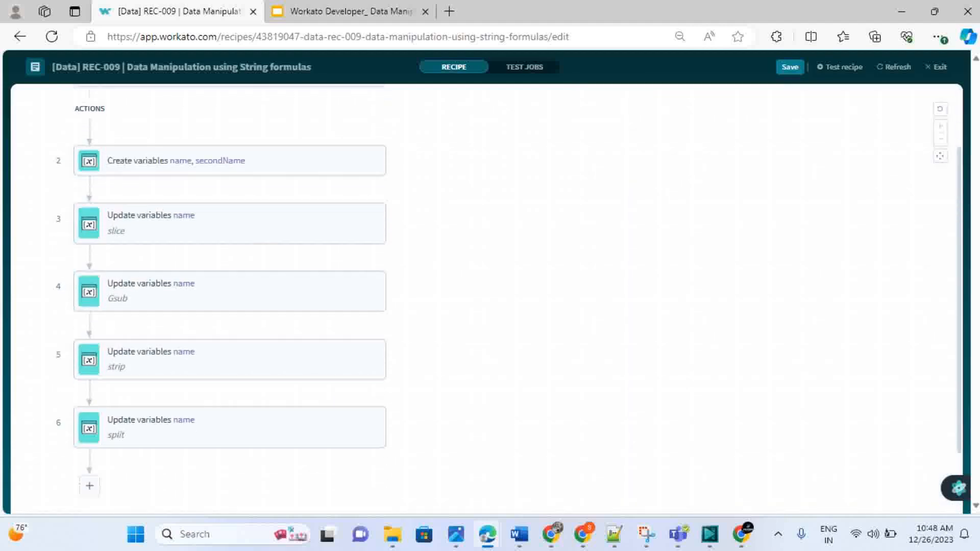
click(840, 67)
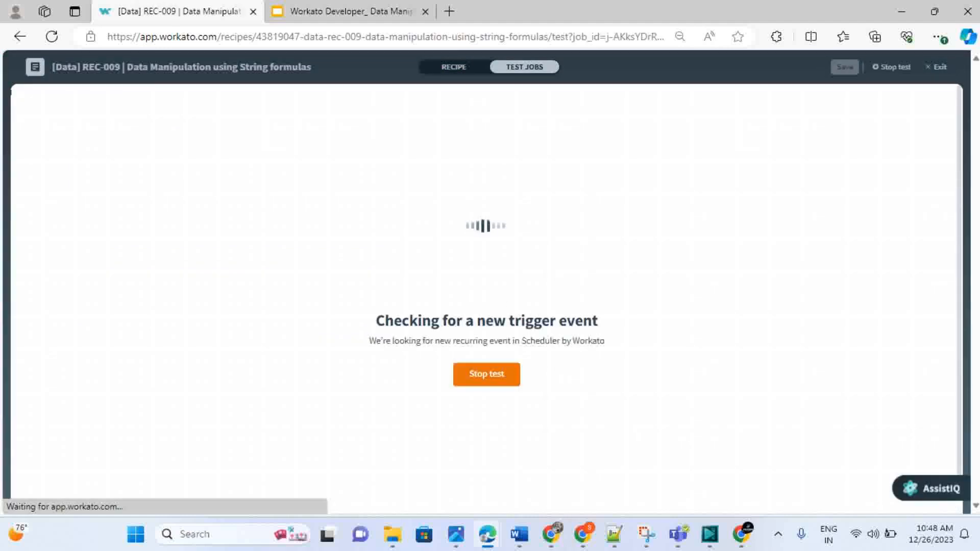
scroll(194, 279, down, 4)
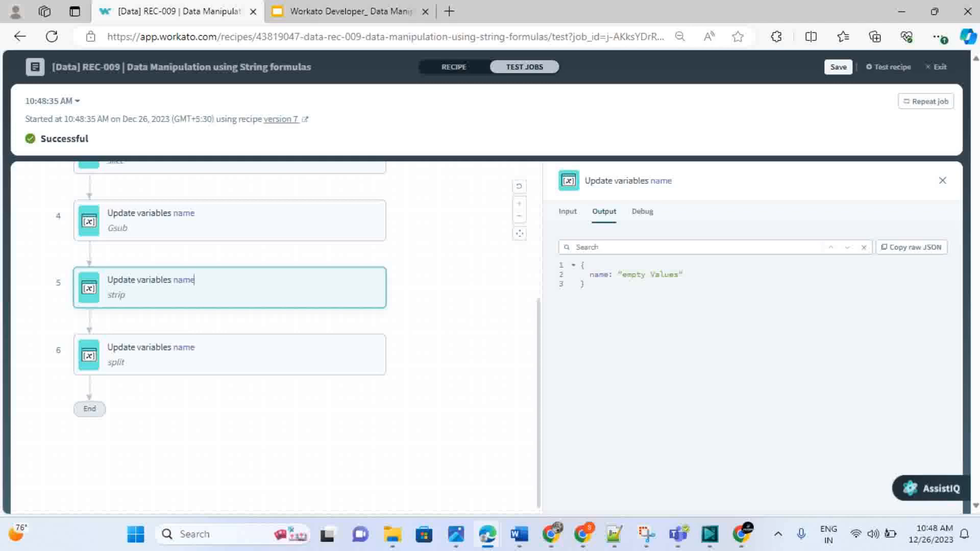
Back in the recipe editor, set secondName in the Create variables action to null in formula mode.
click(454, 67)
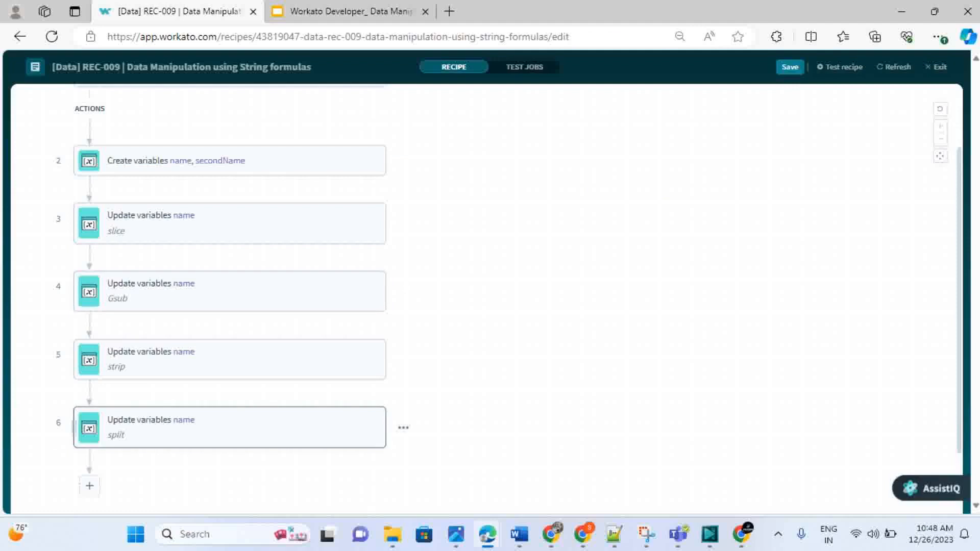
click(229, 428)
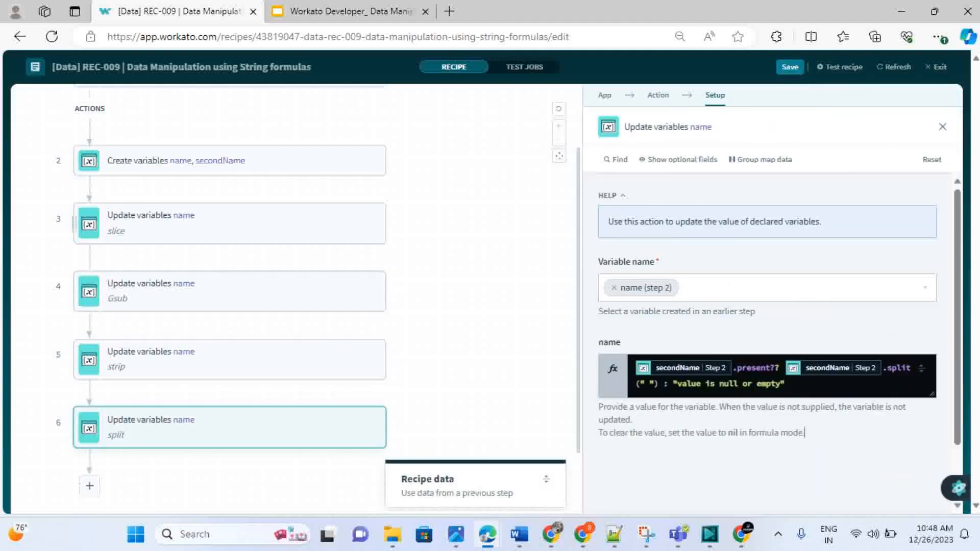
click(230, 160)
click(767, 360)
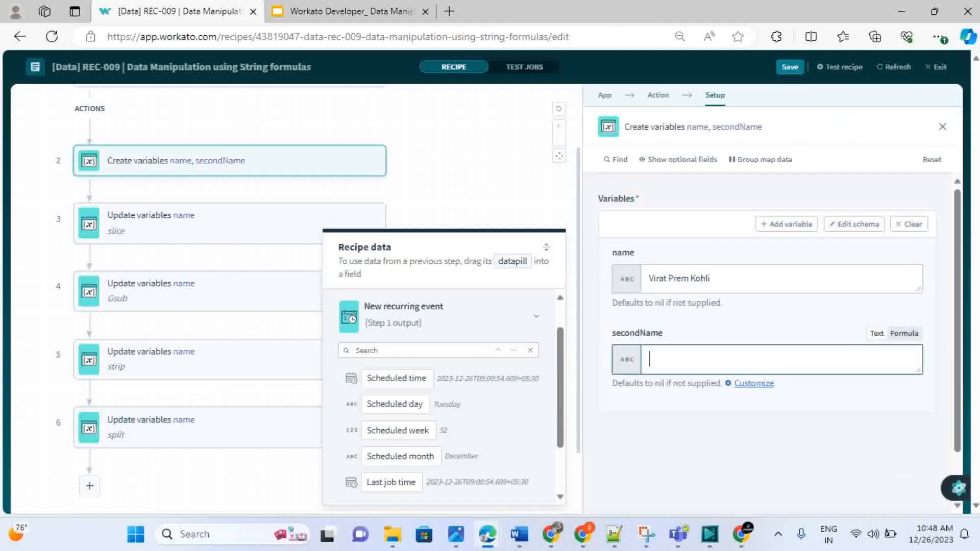
text(null)
click(904, 333)
click(612, 383)
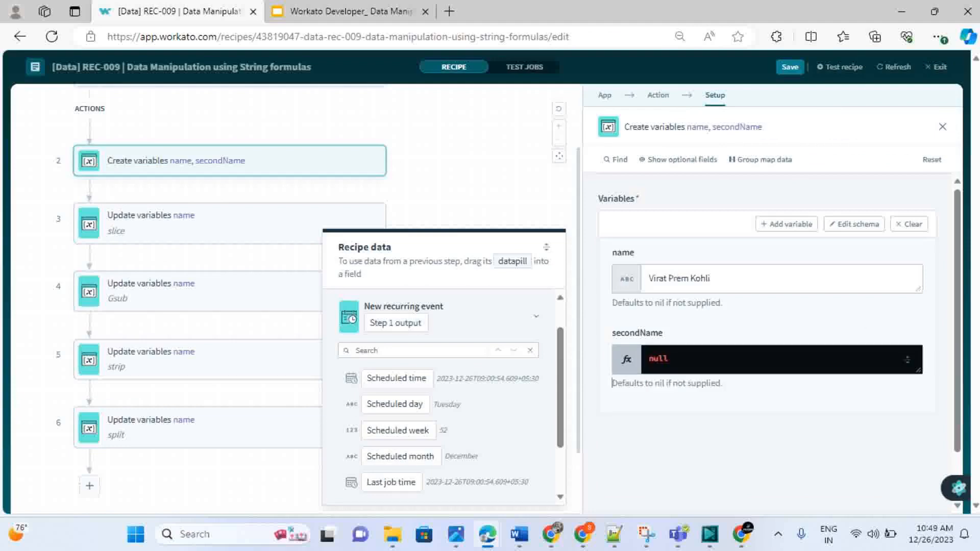
Test the recipe with the null secondName and inspect the outputs of the strip and split actions.
click(839, 67)
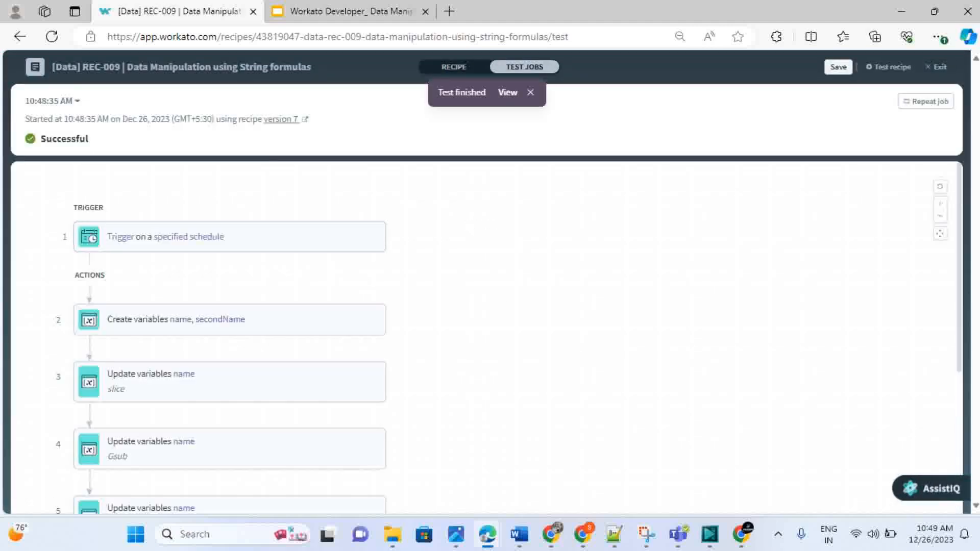
click(508, 92)
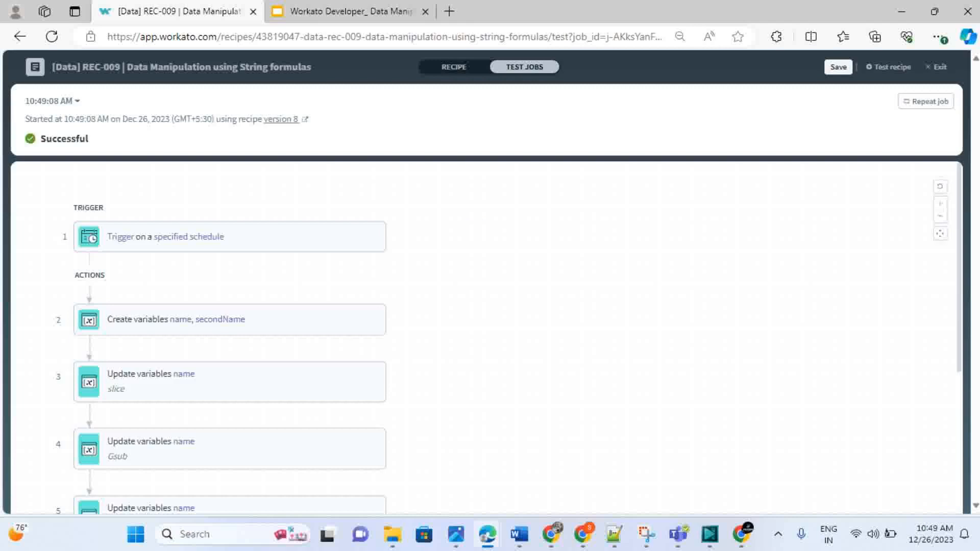
scroll(486, 337, down, 5)
click(181, 280)
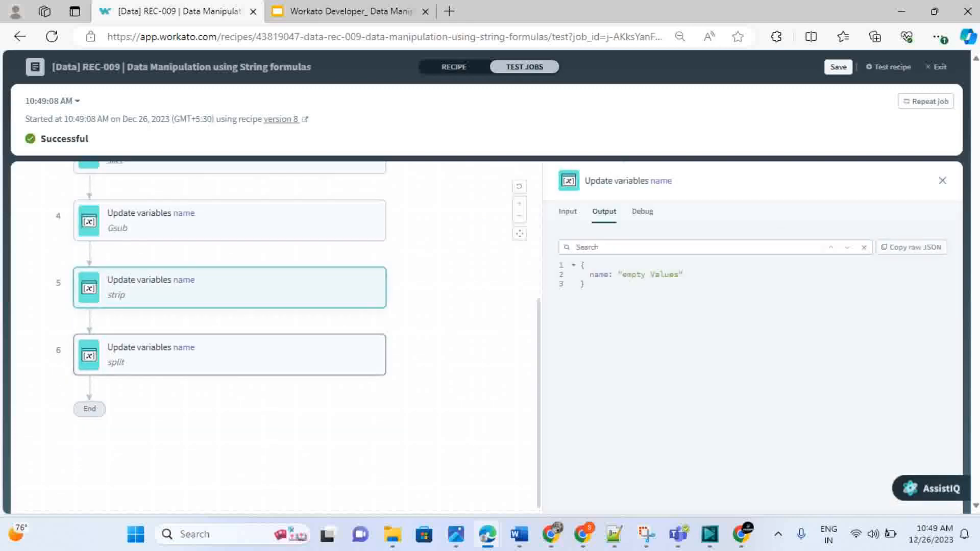
click(123, 362)
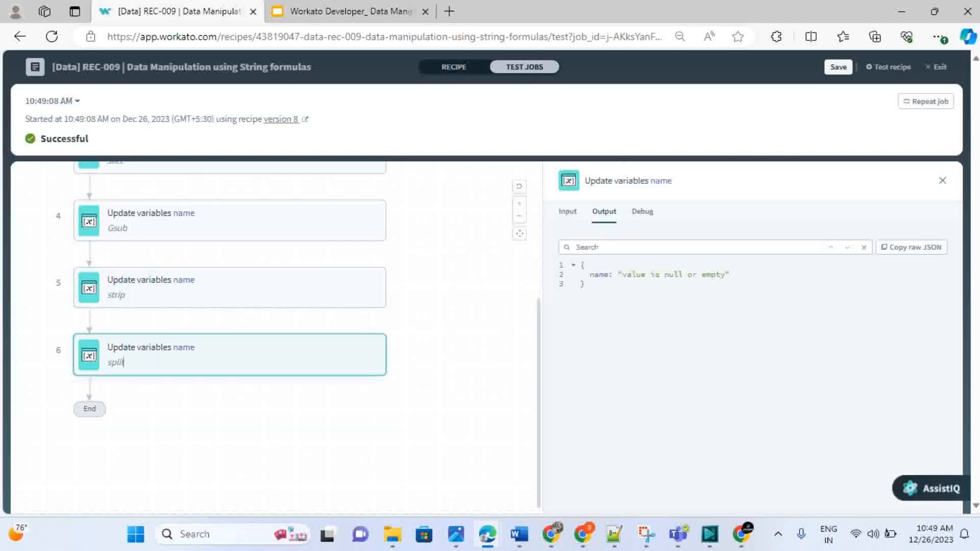